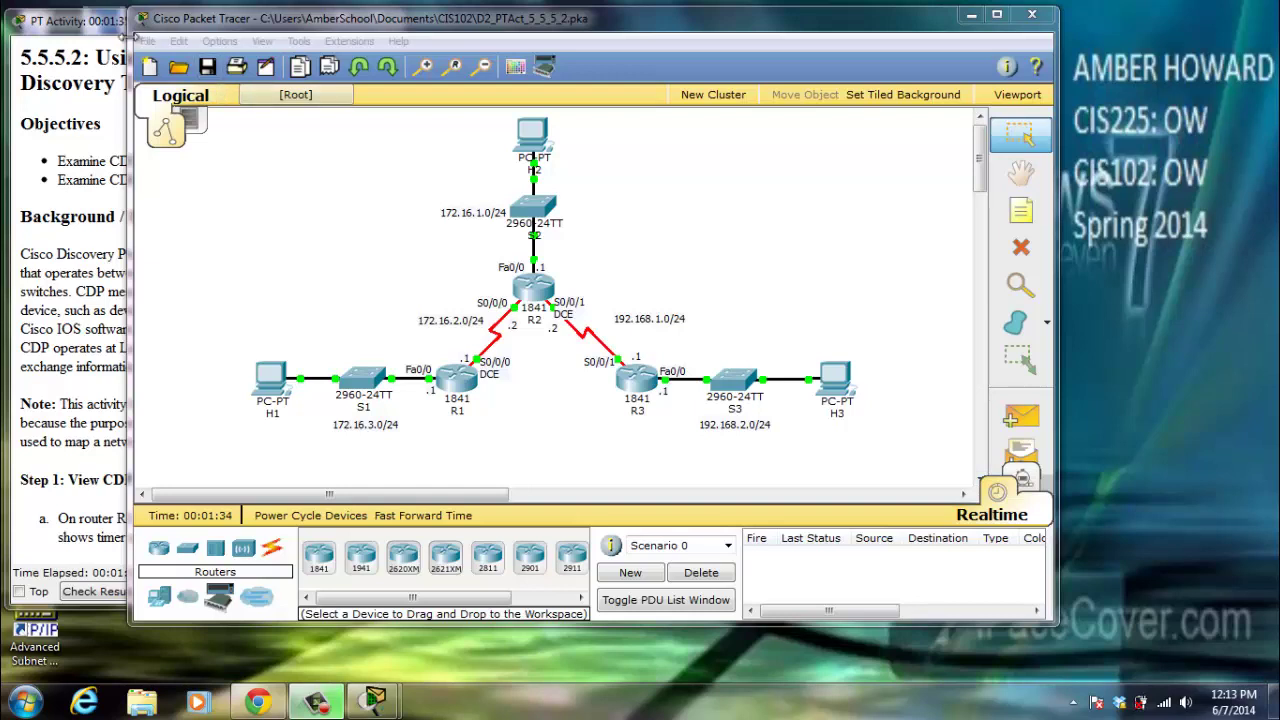
Review the activity instructions and enter privileged EXEC mode (en) on router R1's command line
{"action": "left_click", "coordinate": [108, 24]}
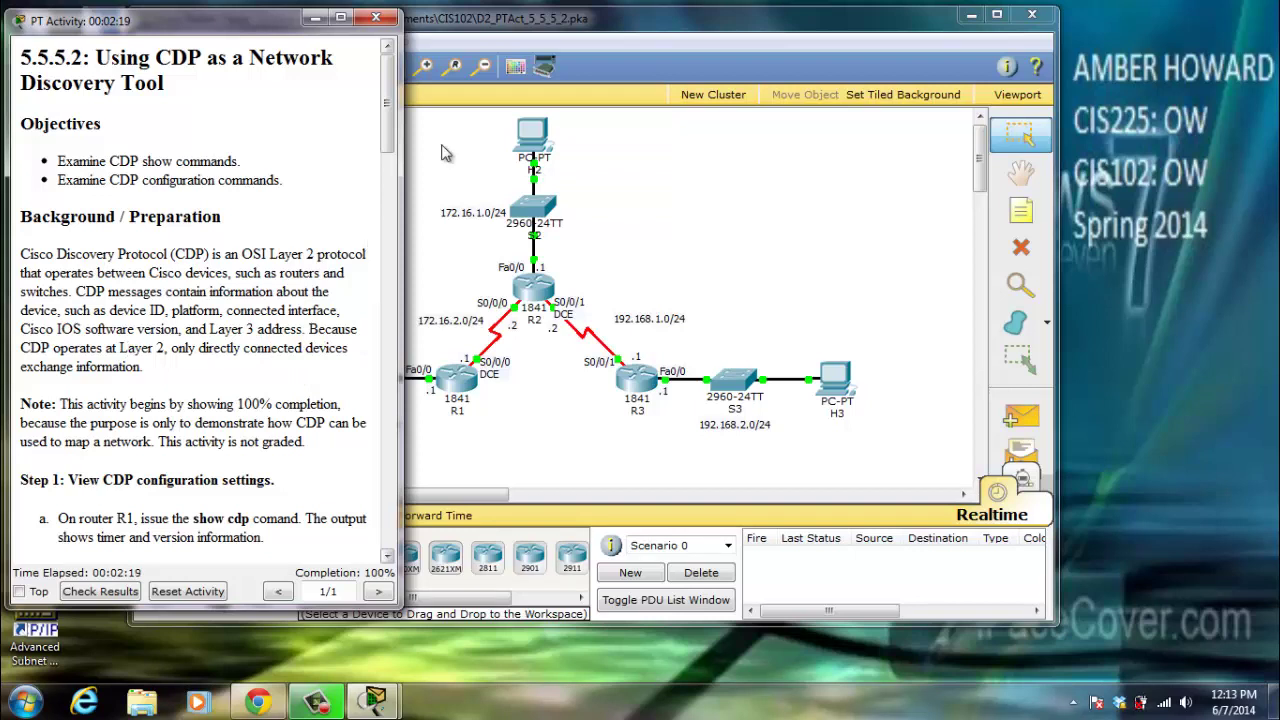
{"action": "left_click", "coordinate": [640, 27]}
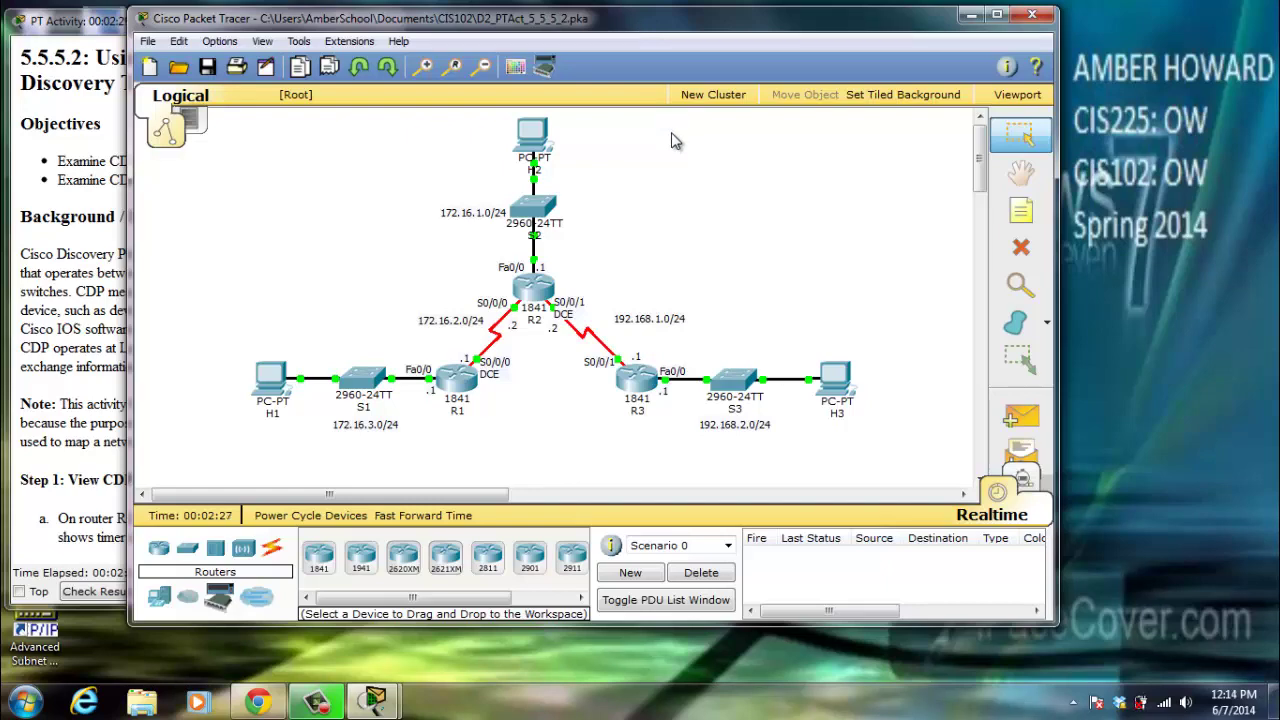
{"action": "left_click", "coordinate": [452, 386]}
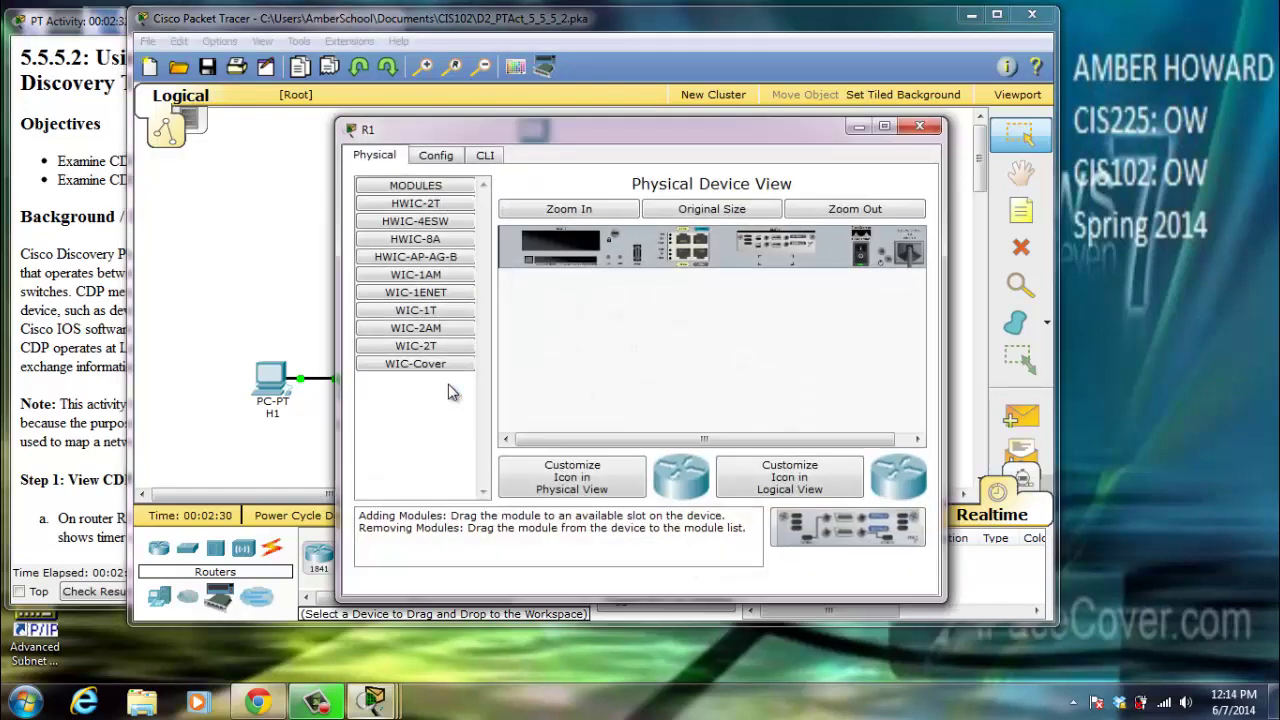
{"action": "left_click", "coordinate": [487, 158]}
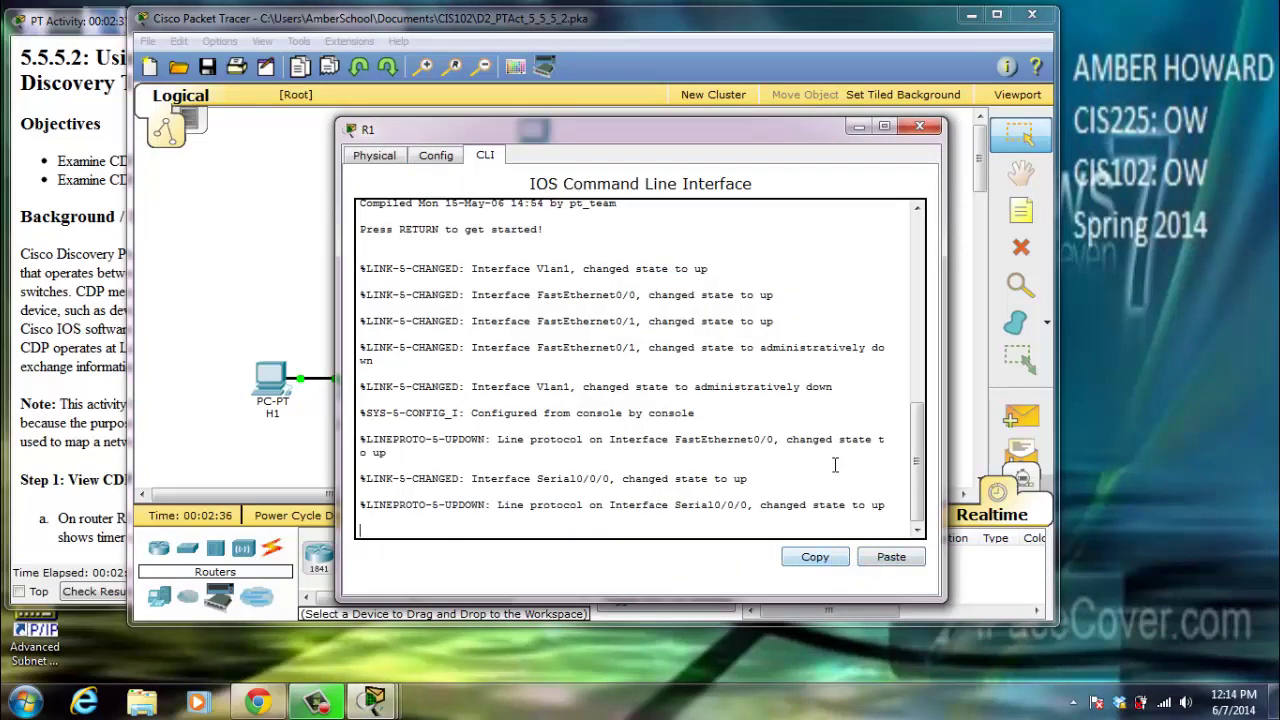
{"action": "key", "text": "Return"}
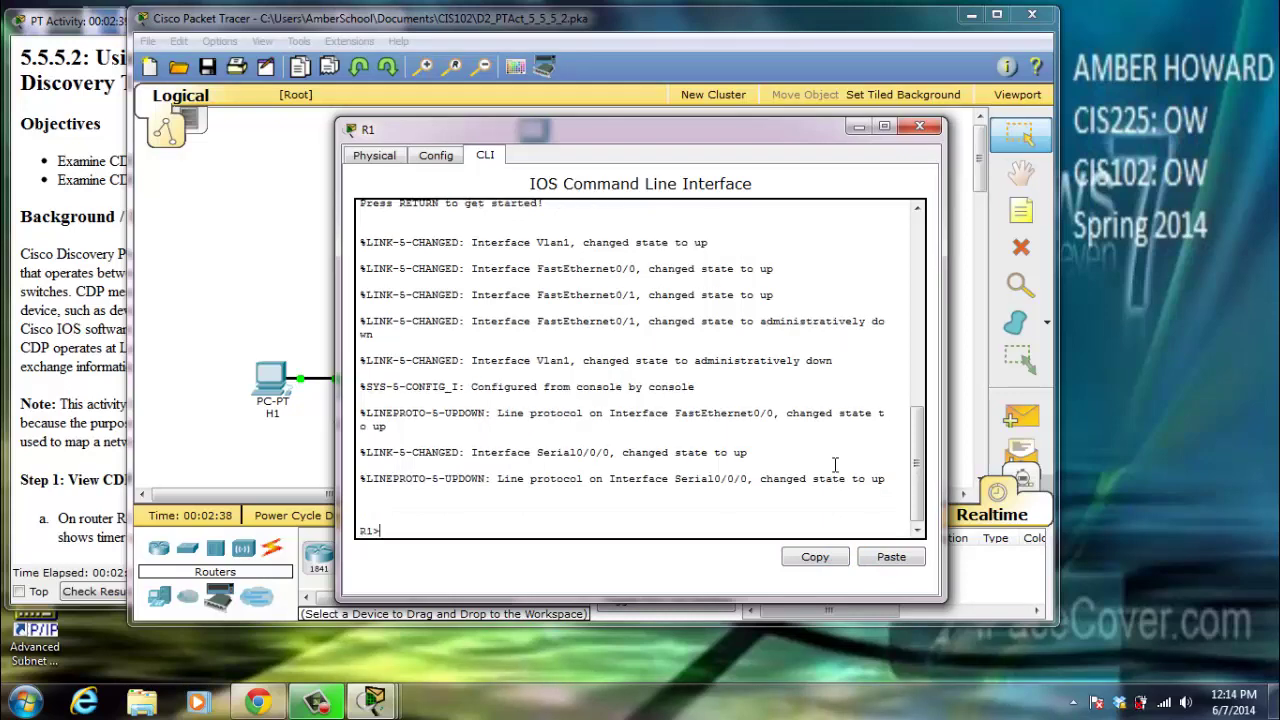
{"action": "type", "text": "en"}
{"action": "key", "text": "Return"}
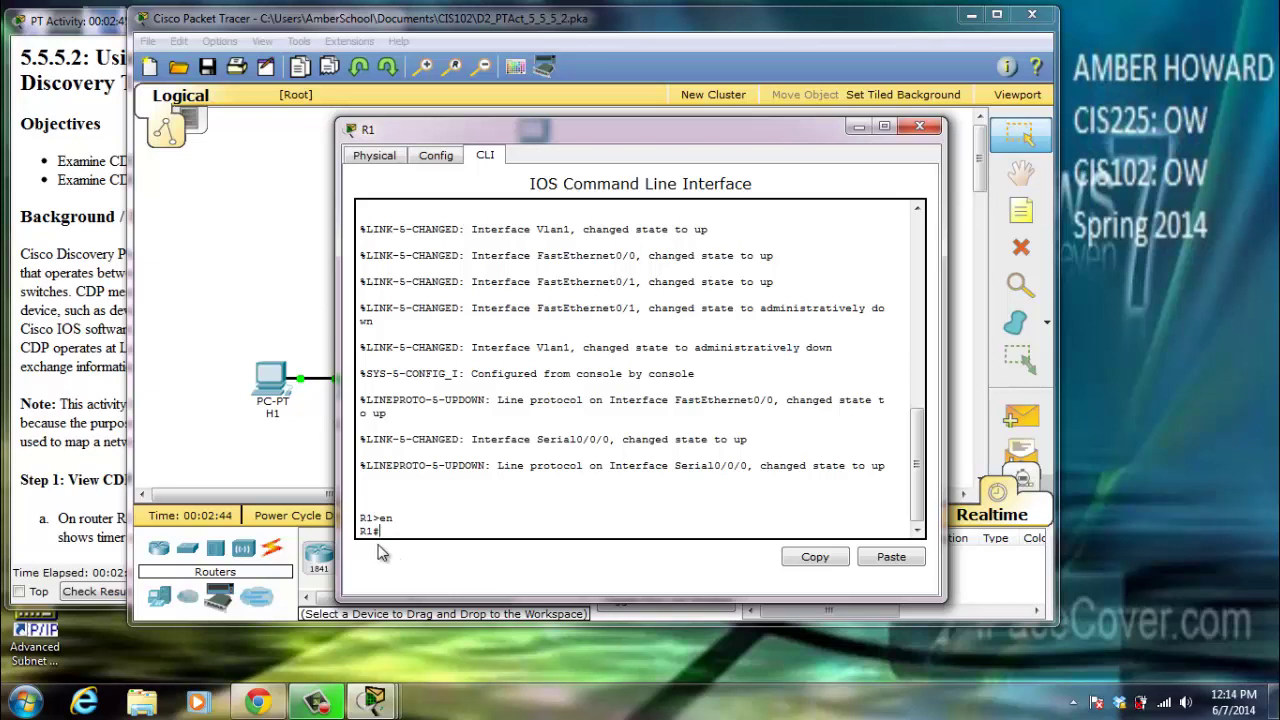
Run show cdp twice on R1 to examine its global CDP timer and version settings
{"action": "type", "text": "show cdp"}
{"action": "key", "text": "Return"}
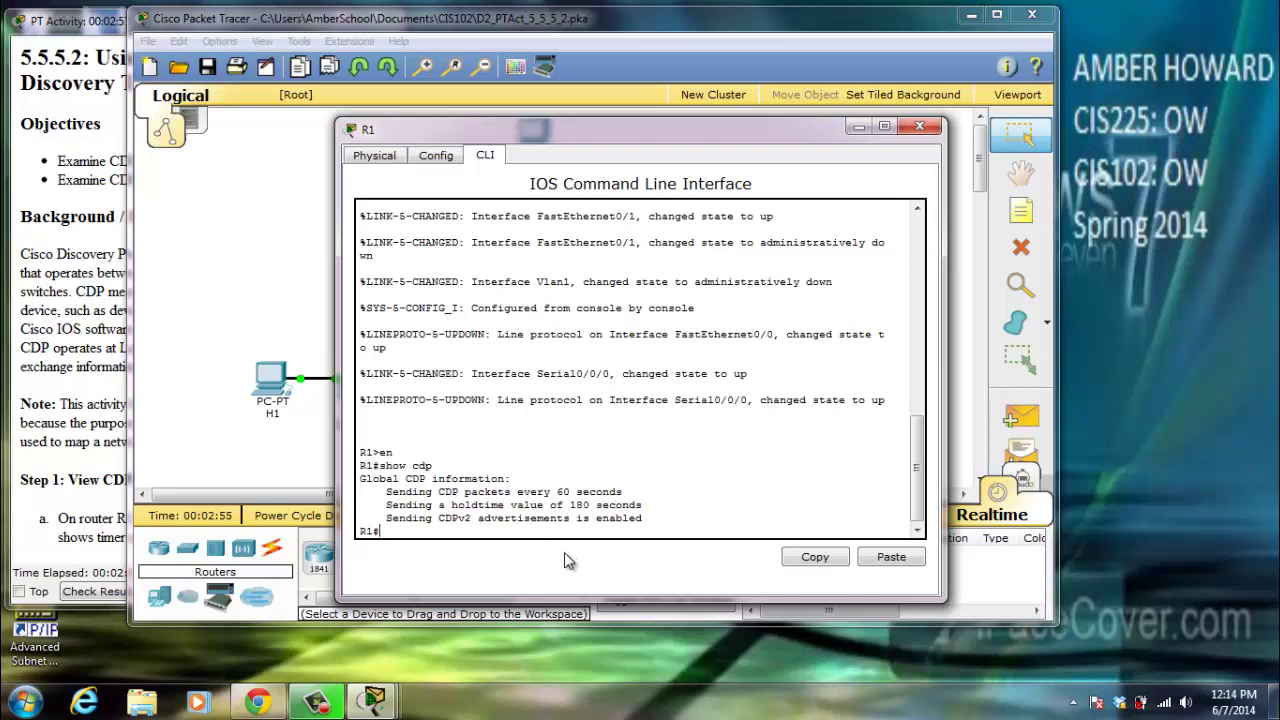
{"action": "type", "text": "show cdp"}
{"action": "key", "text": "Return"}
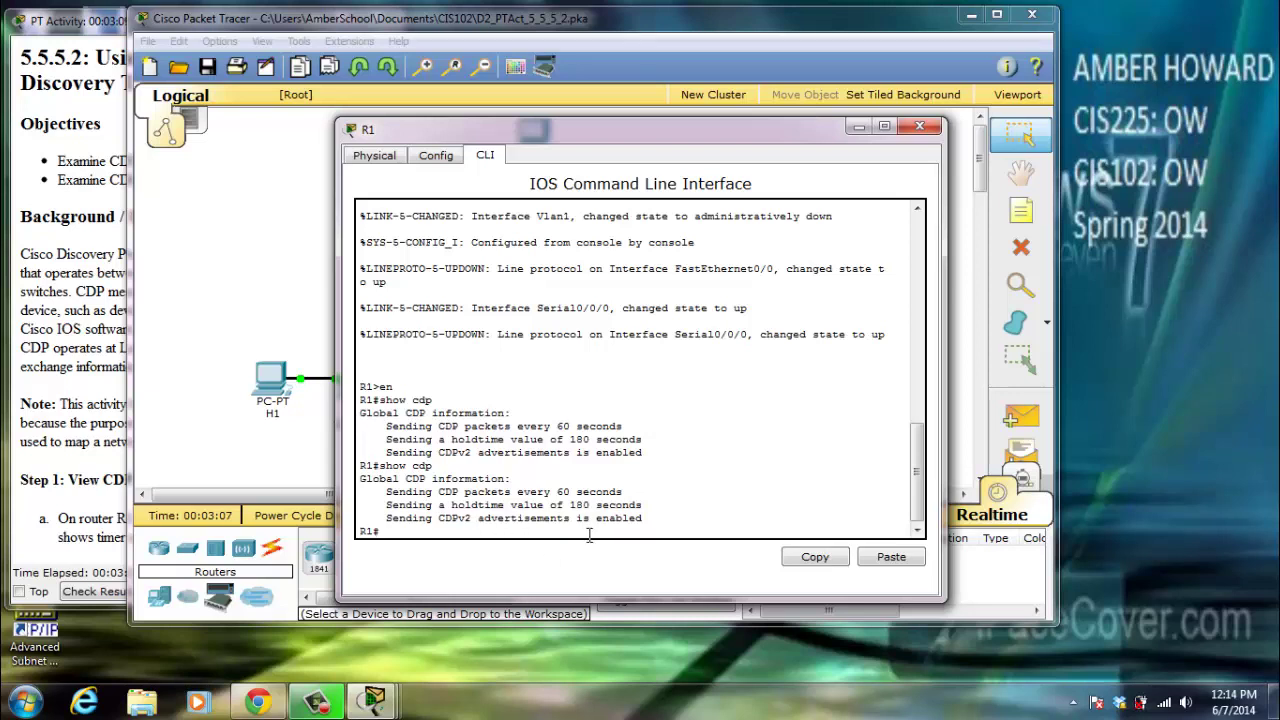
Run show cdp neighbors detail on R1 and page through the output back to the prompt
{"action": "type", "text": "show cdp neighbo"}
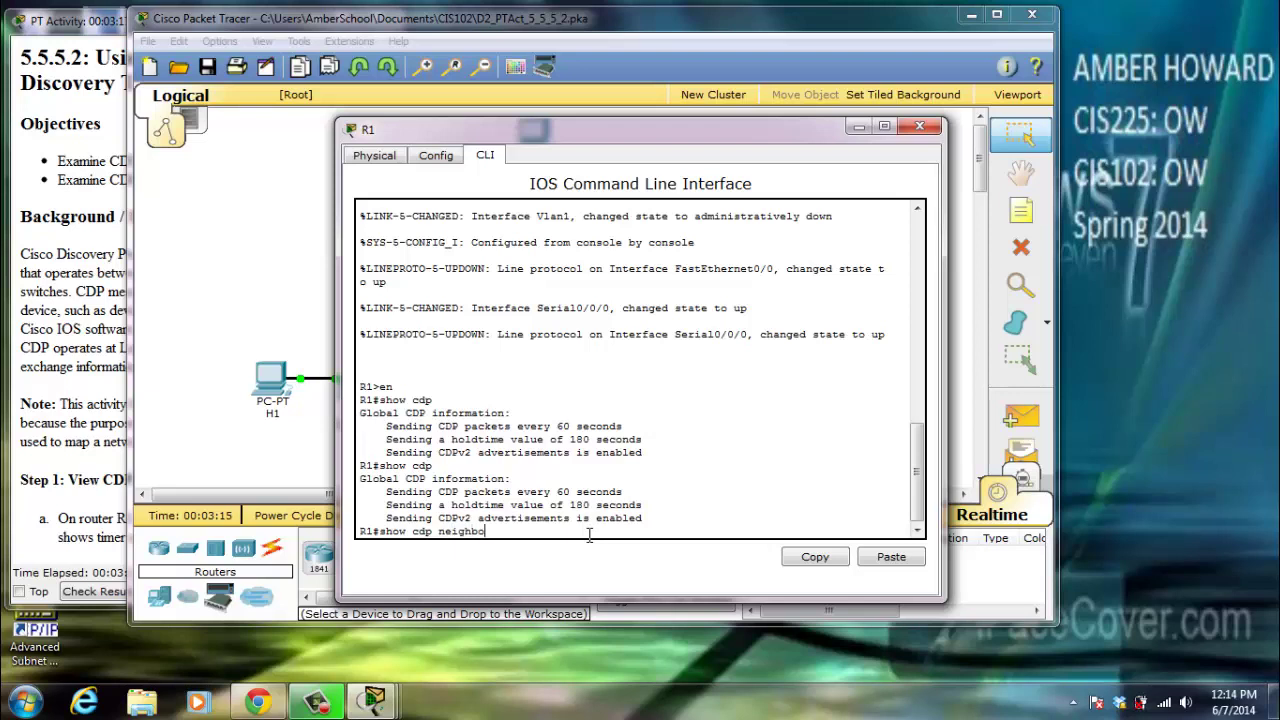
{"action": "type", "text": "rs detail"}
{"action": "key", "text": "Return"}
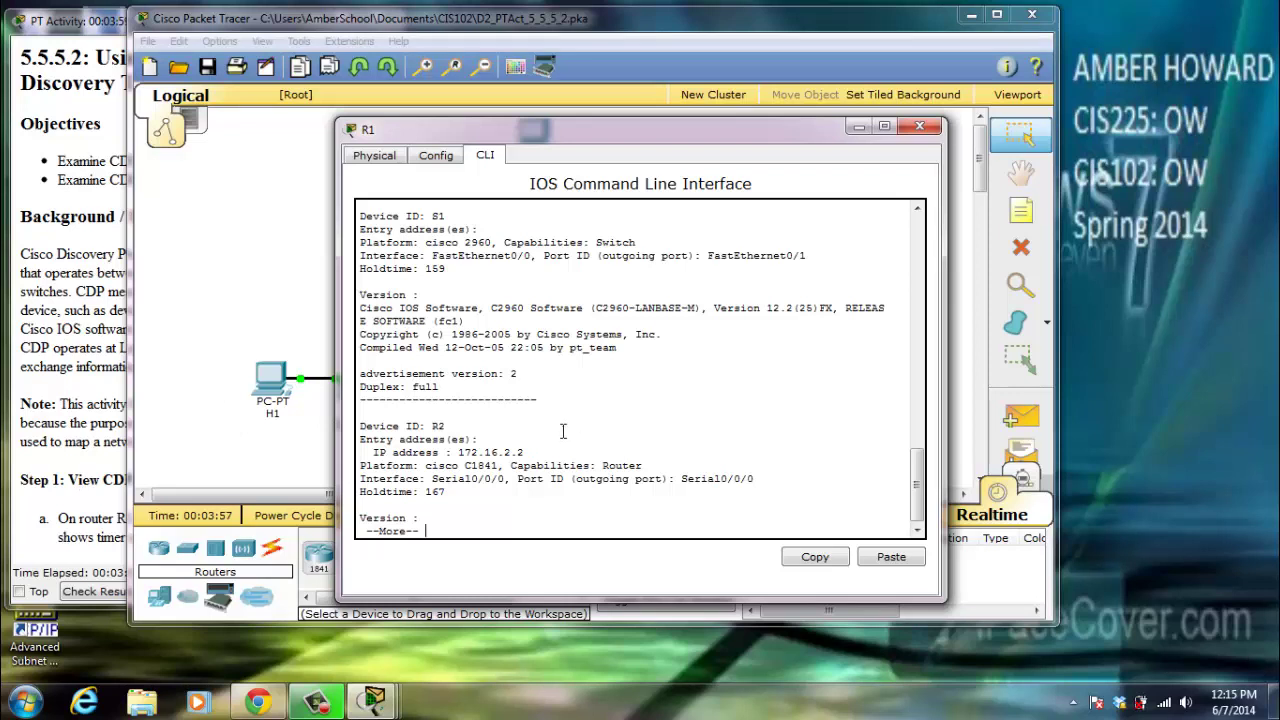
{"action": "key", "text": "space"}
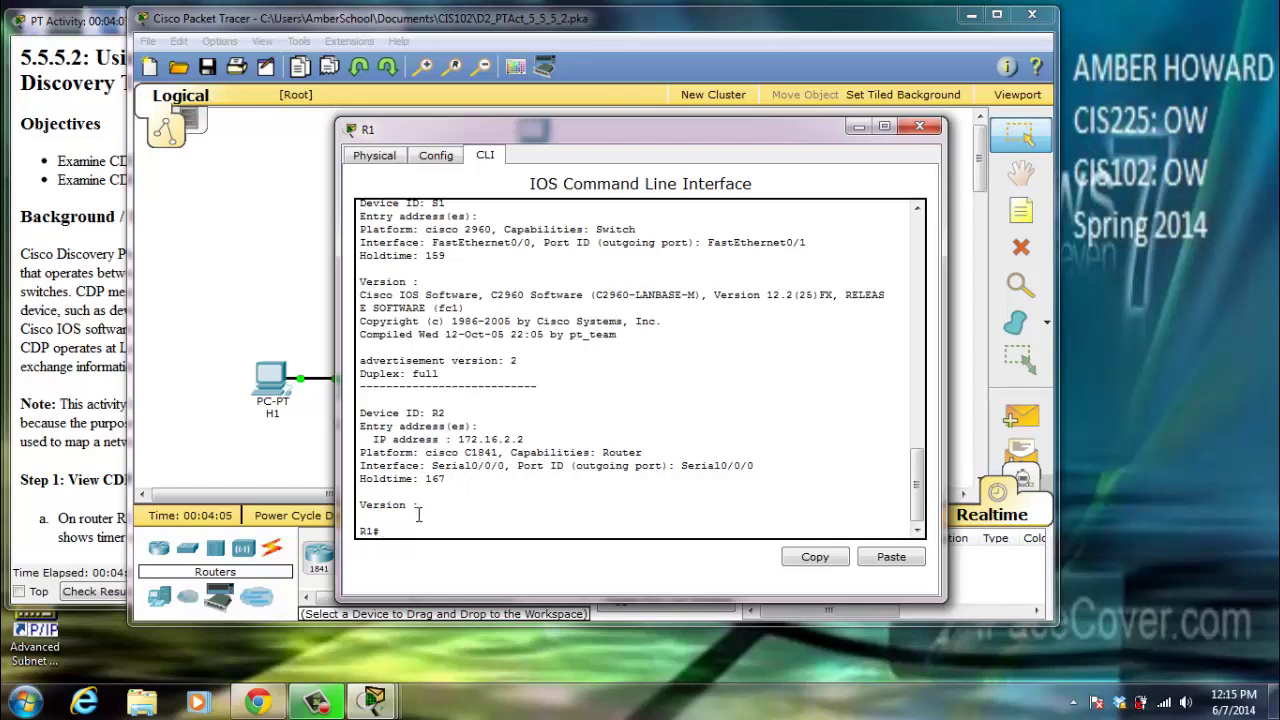
Run show cdp entry * on R1, page through the complete output and close R1's window
{"action": "type", "text": "show cdp entry *"}
{"action": "key", "text": "Return"}
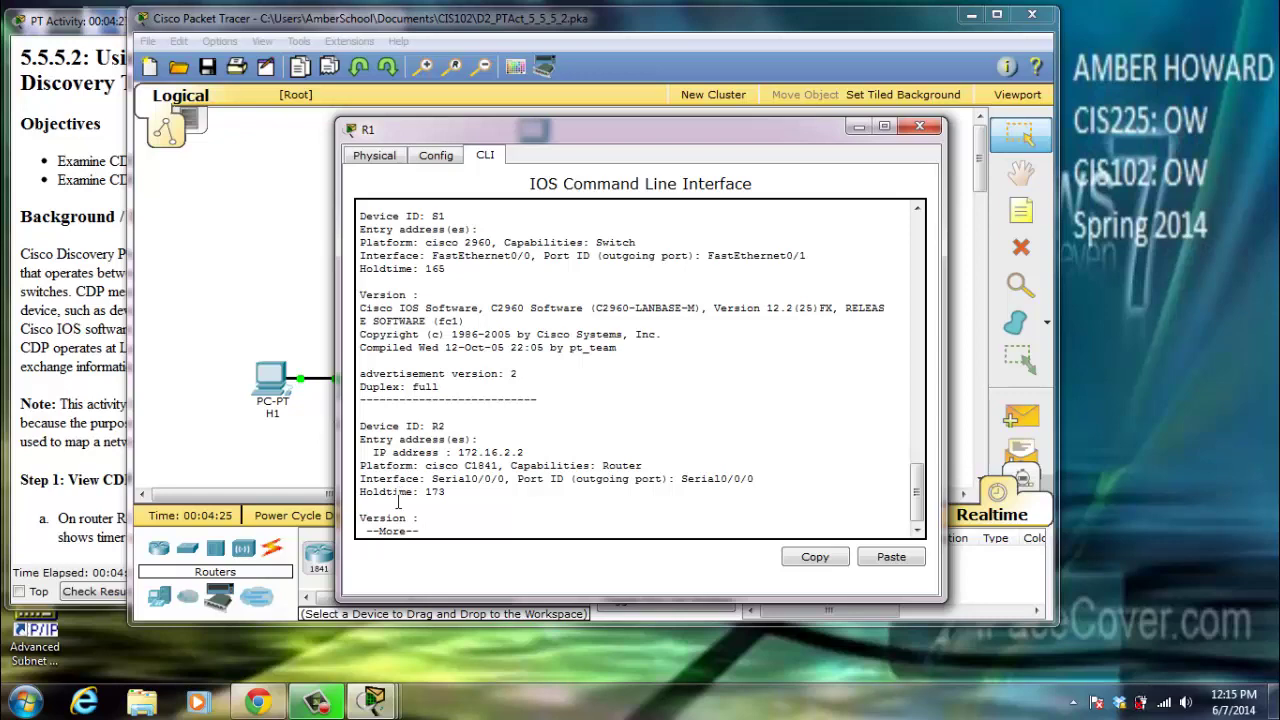
{"action": "key", "text": "Return"}
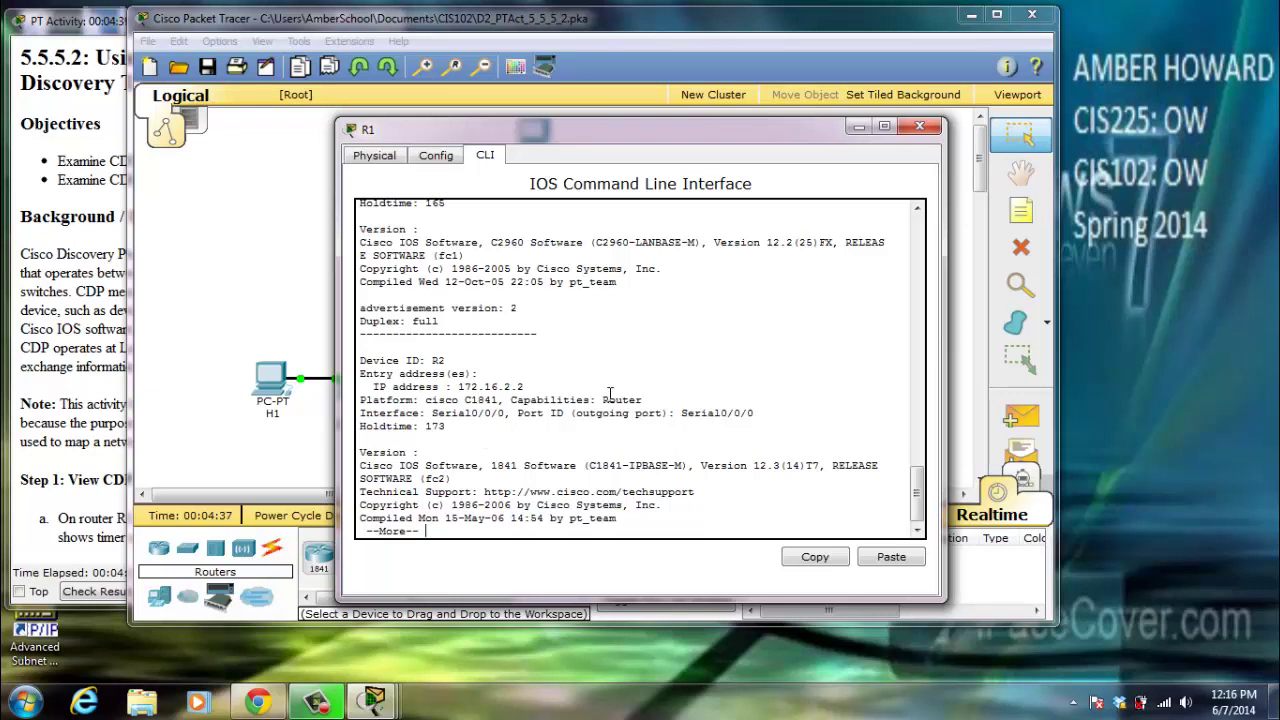
{"action": "key", "text": "Return"}
{"action": "key", "text": "Return"}
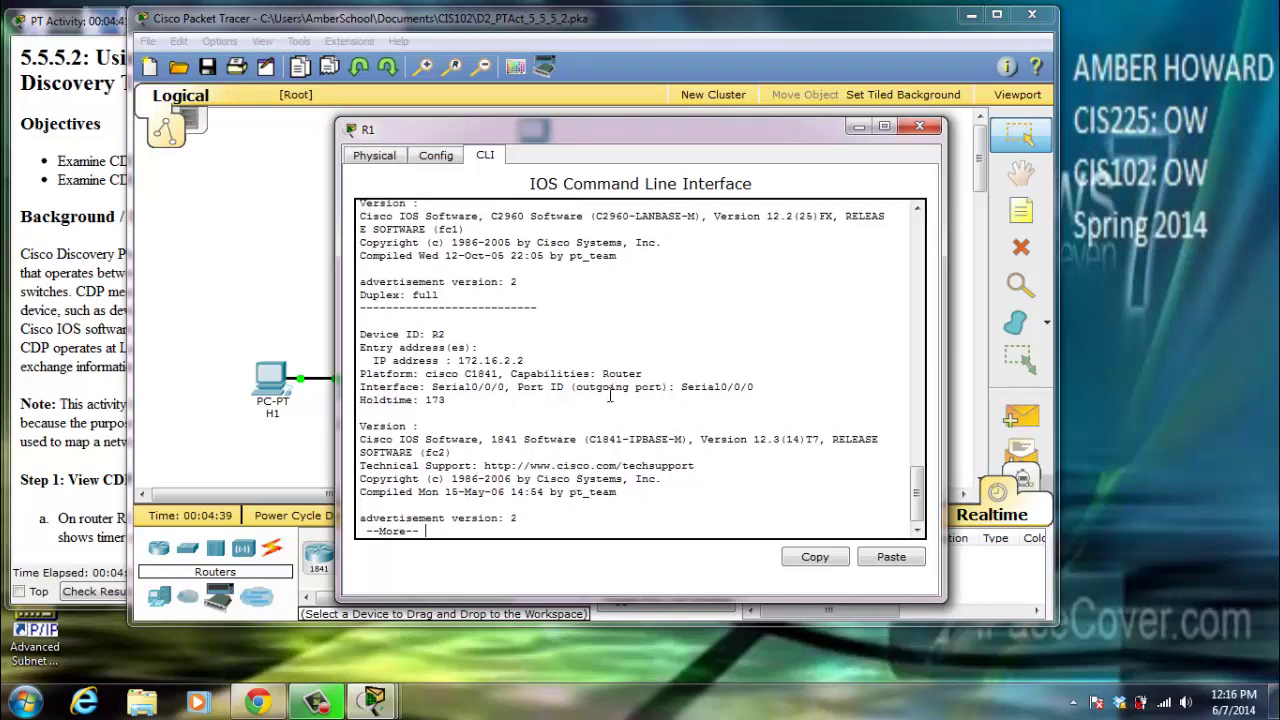
{"action": "key", "text": "Return"}
{"action": "key", "text": "Return"}
{"action": "key", "text": "Return"}
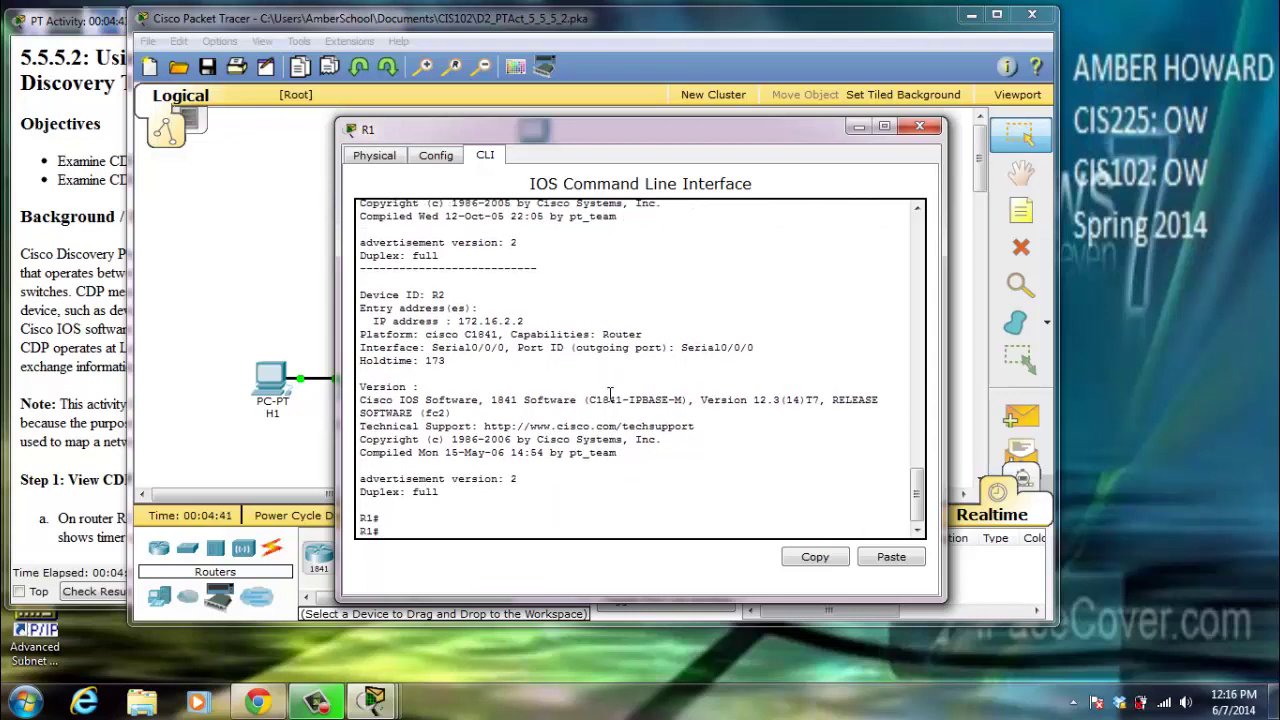
{"action": "key", "text": "Return"}
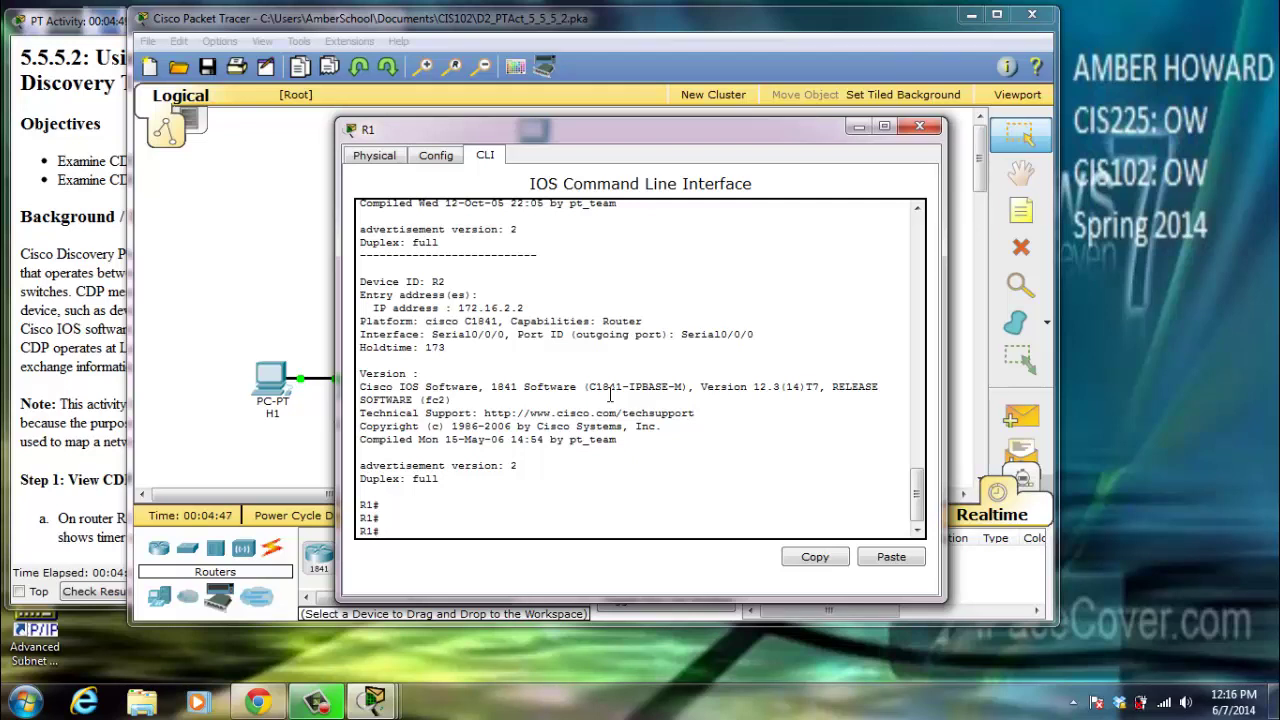
{"action": "type", "text": "close"}
{"action": "key", "text": "Return"}
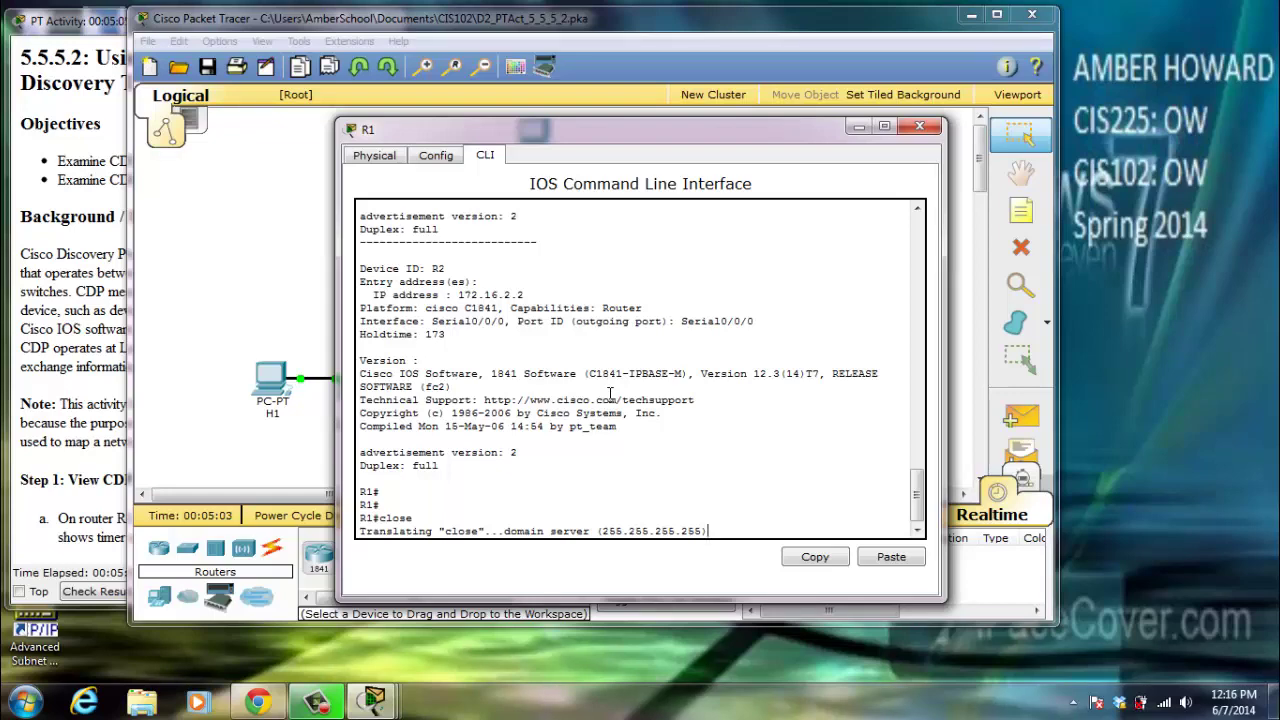
{"action": "left_click", "coordinate": [920, 127]}
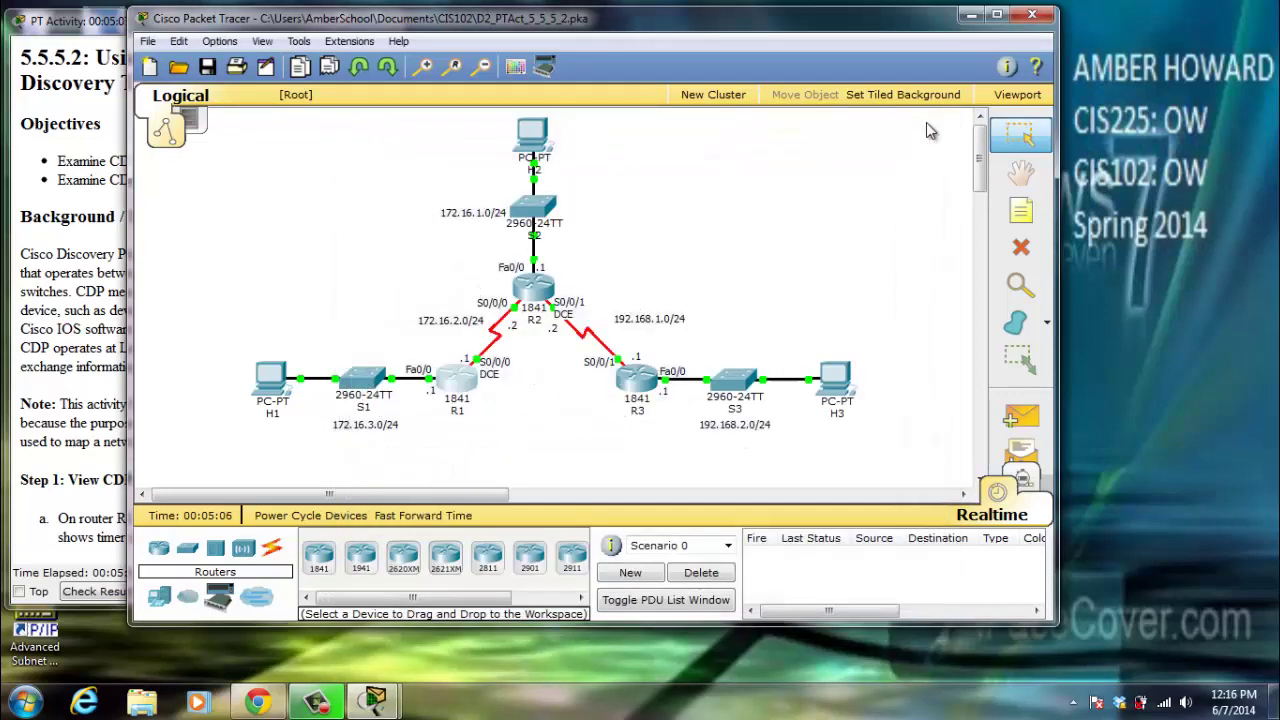
Enter privileged EXEC mode on router R2's command line and list its neighbors with show cdp neighbors
{"action": "left_click", "coordinate": [537, 287]}
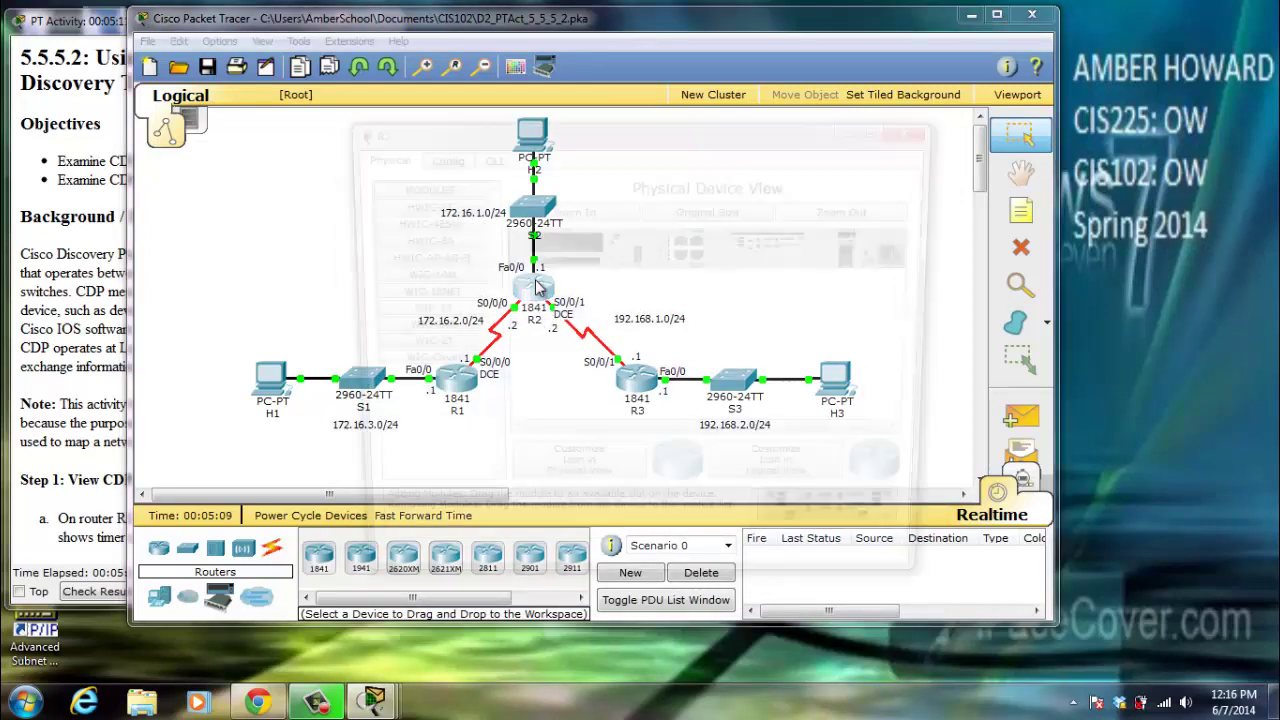
{"action": "left_click", "coordinate": [486, 155]}
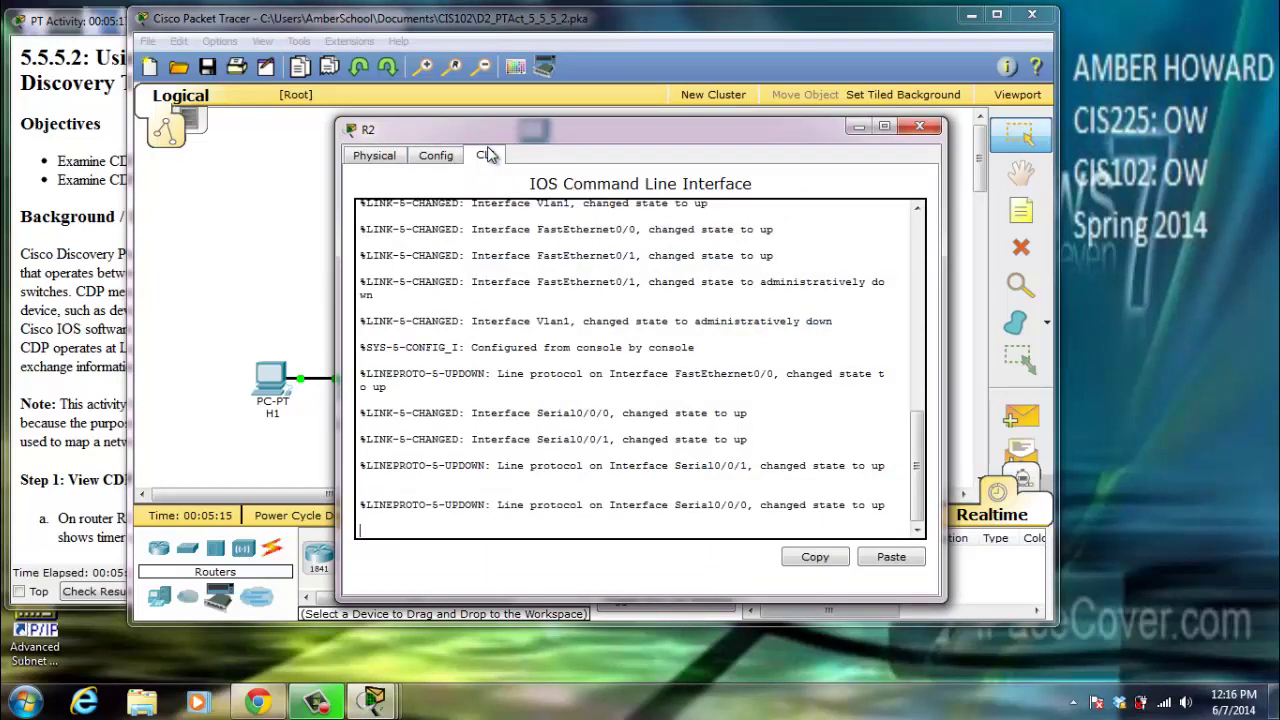
{"action": "key", "text": "Return"}
{"action": "type", "text": "en"}
{"action": "key", "text": "Return"}
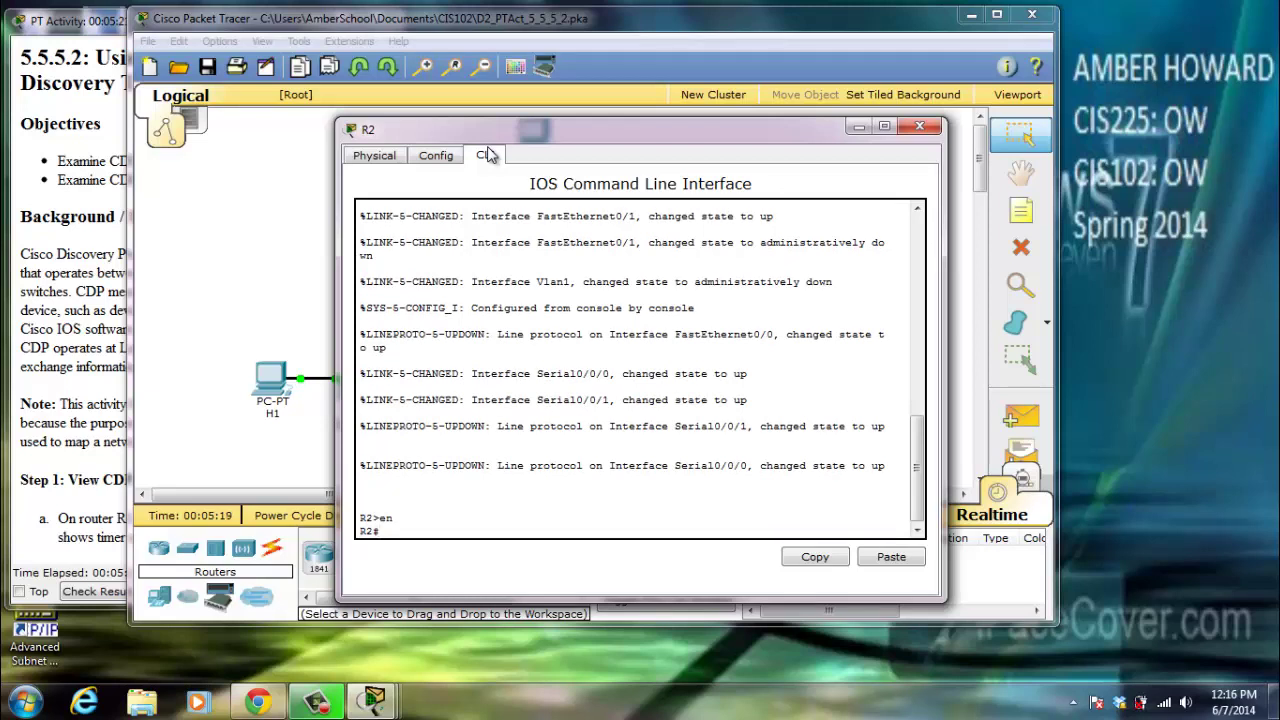
{"action": "type", "text": "show cdp neighbors"}
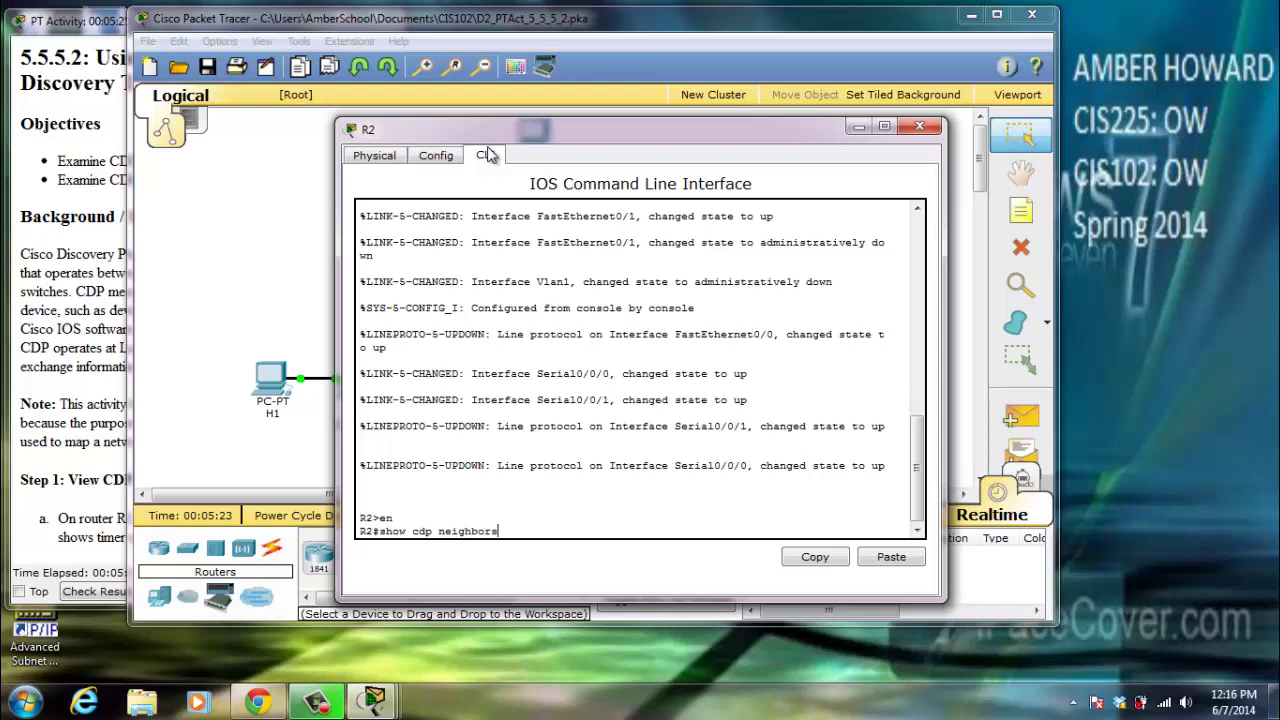
{"action": "key", "text": "Return"}
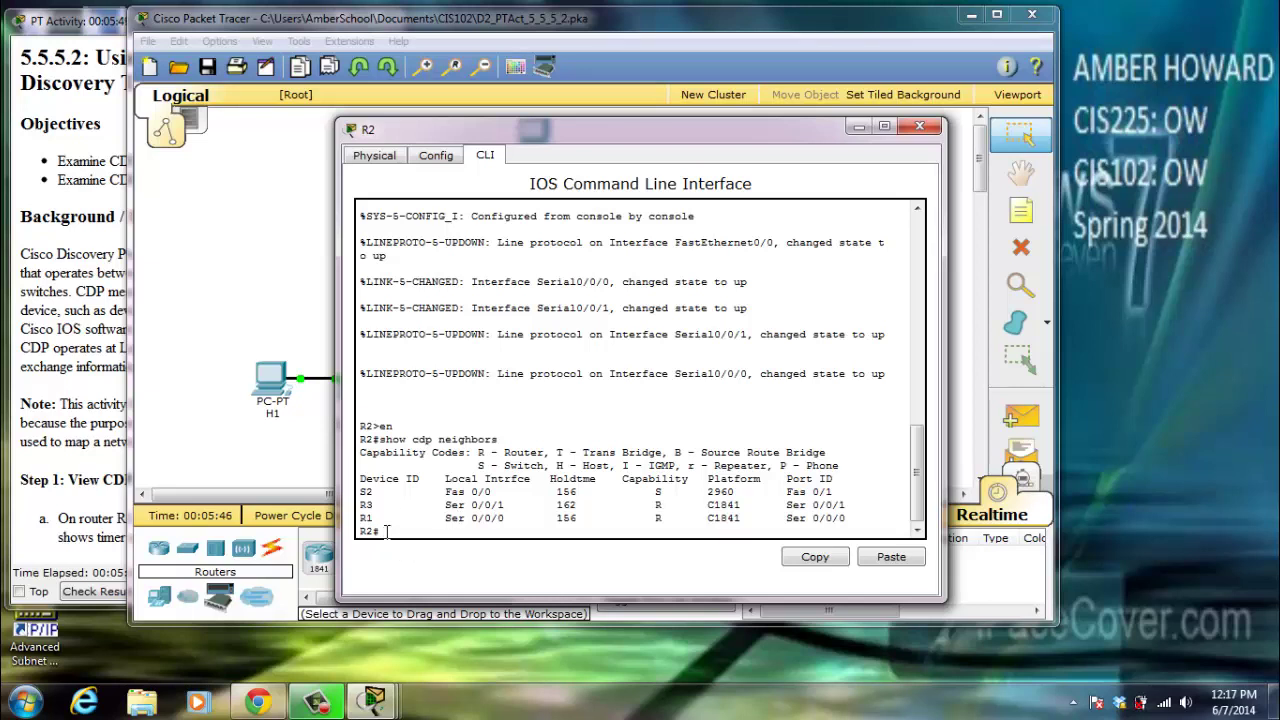
Disable CDP globally on R2 with no cdp run in configuration mode and exit to privileged mode
{"action": "type", "text": "conf t"}
{"action": "key", "text": "Return"}
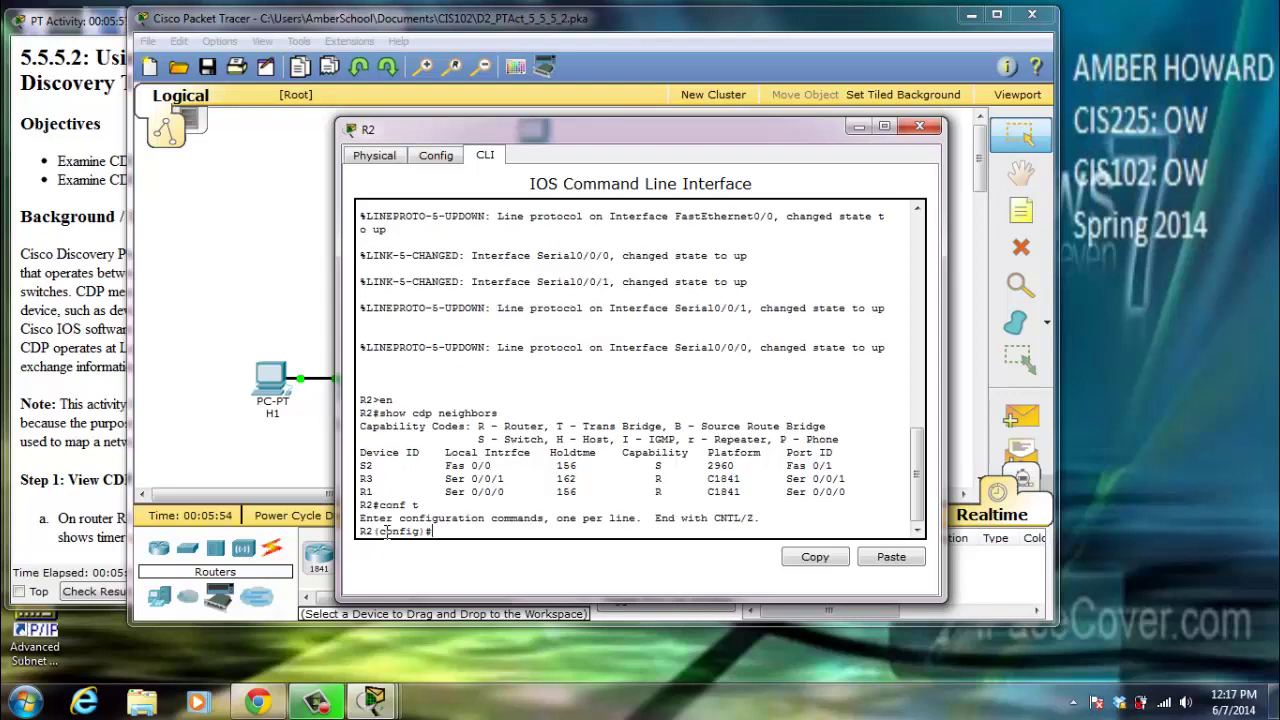
{"action": "type", "text": "no cdp run"}
{"action": "key", "text": "Return"}
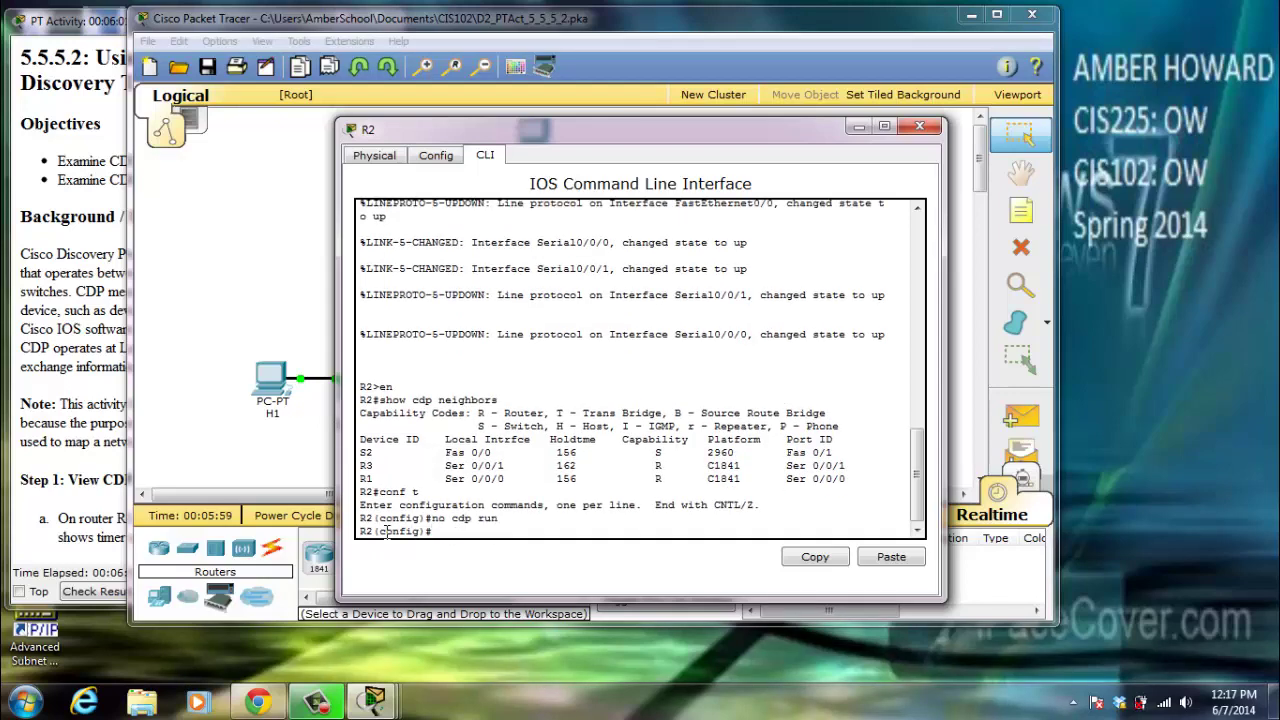
{"action": "type", "text": "exit"}
{"action": "key", "text": "Return"}
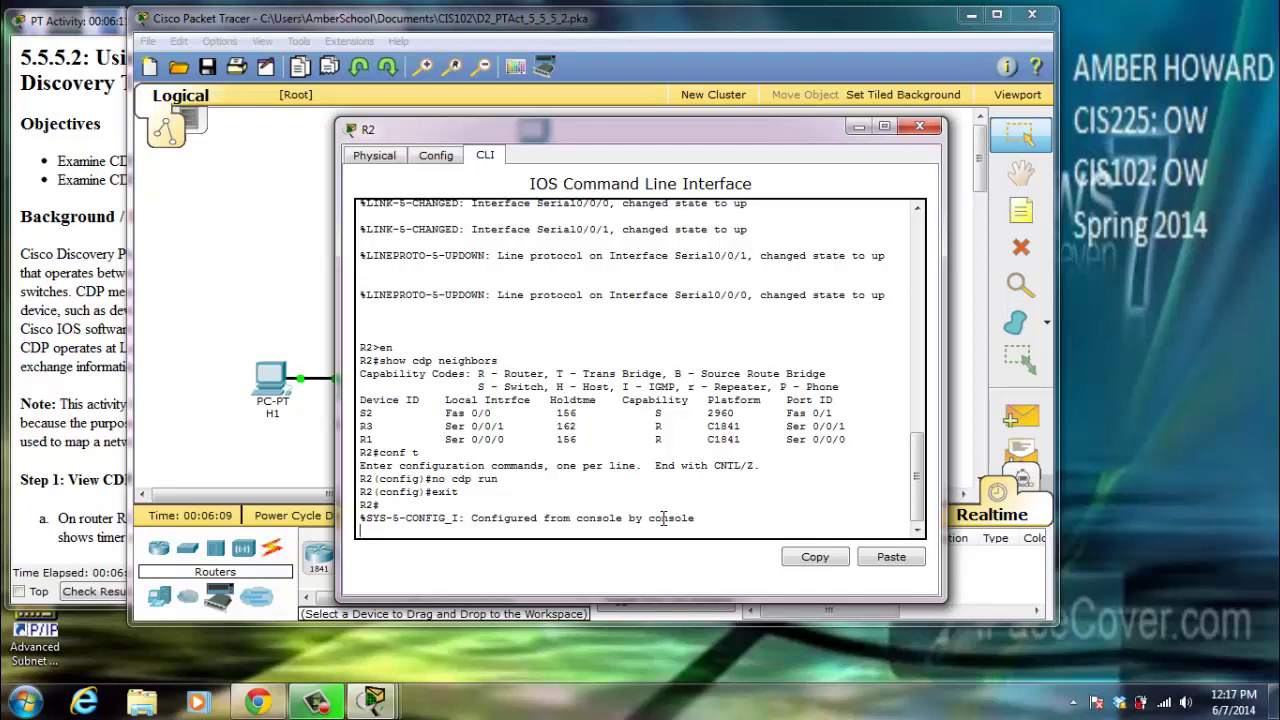
Run show cdp neighbors on R2 to check the effect of disabling CDP, and close R2's window
{"action": "type", "text": "show"}
{"action": "key", "text": "BackSpace"}
{"action": "key", "text": "BackSpace"}
{"action": "key", "text": "BackSpace"}
{"action": "key", "text": "BackSpace"}
{"action": "key", "text": "Return"}
{"action": "type", "text": "show"}
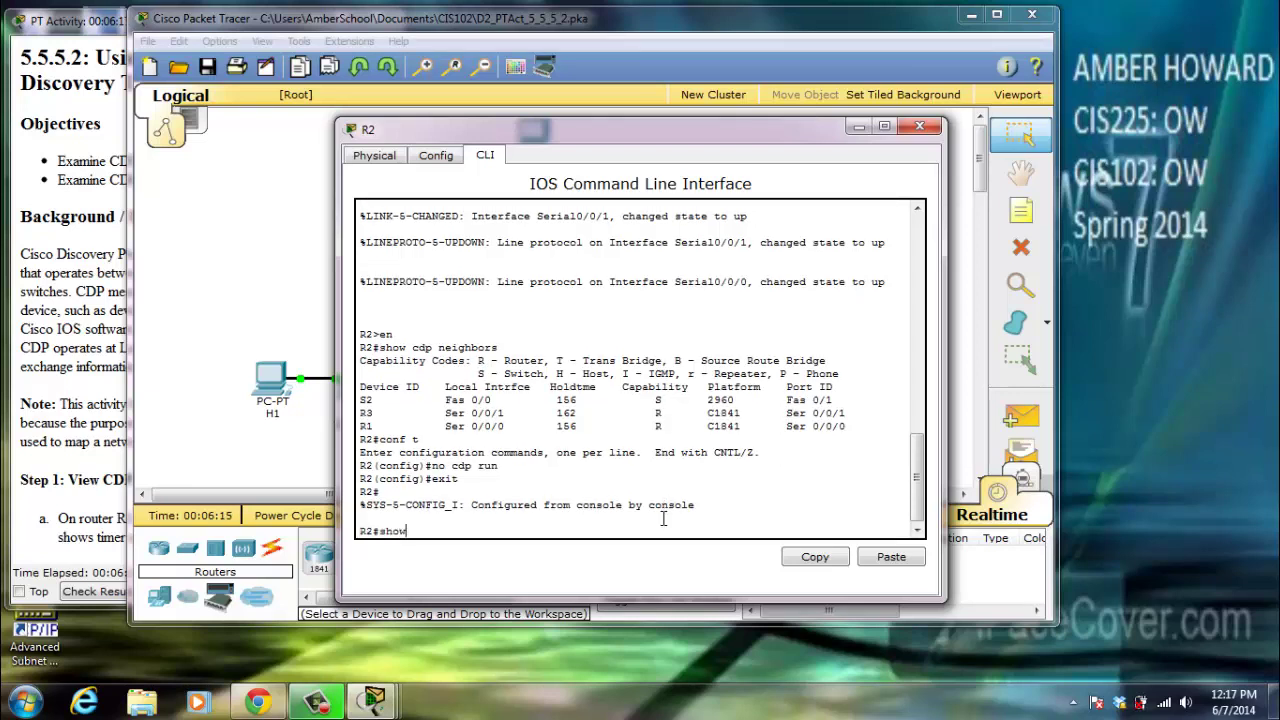
{"action": "type", "text": " cdp neighbors"}
{"action": "key", "text": "Return"}
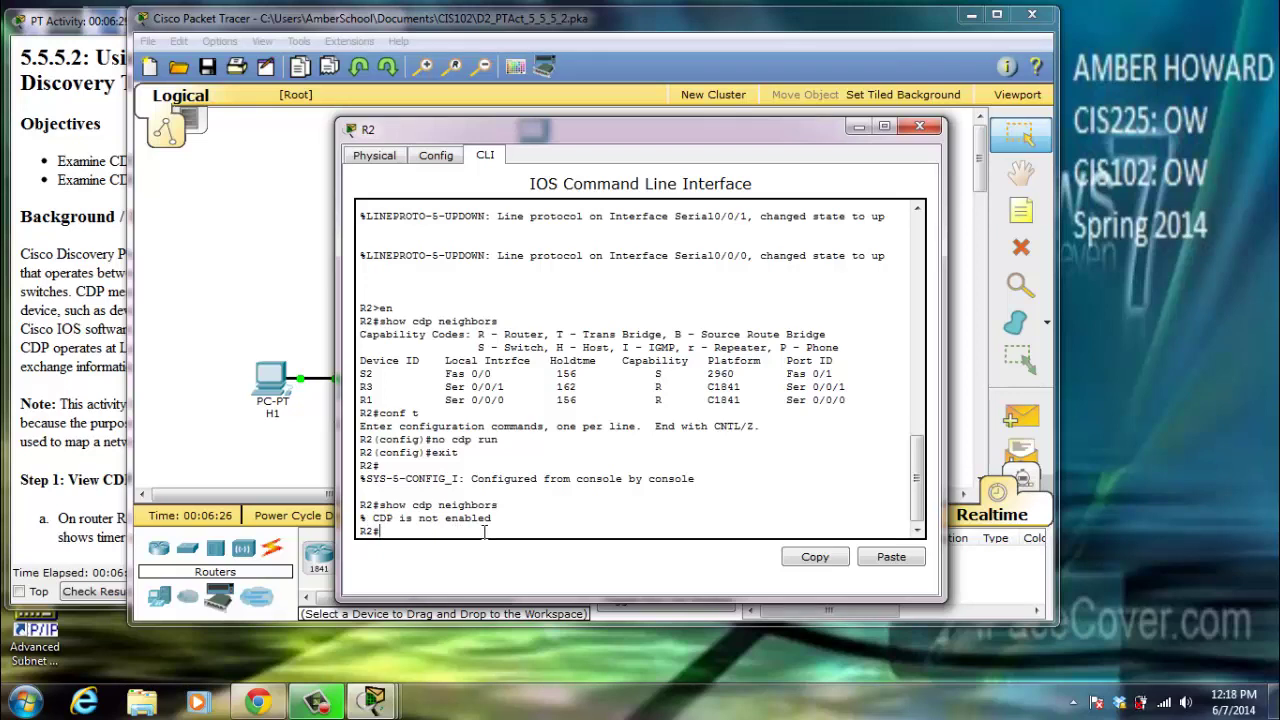
{"action": "type", "text": "close"}
{"action": "key", "text": "BackSpace"}
{"action": "key", "text": "BackSpace"}
{"action": "key", "text": "BackSpace"}
{"action": "key", "text": "BackSpace"}
{"action": "left_click", "coordinate": [919, 127]}
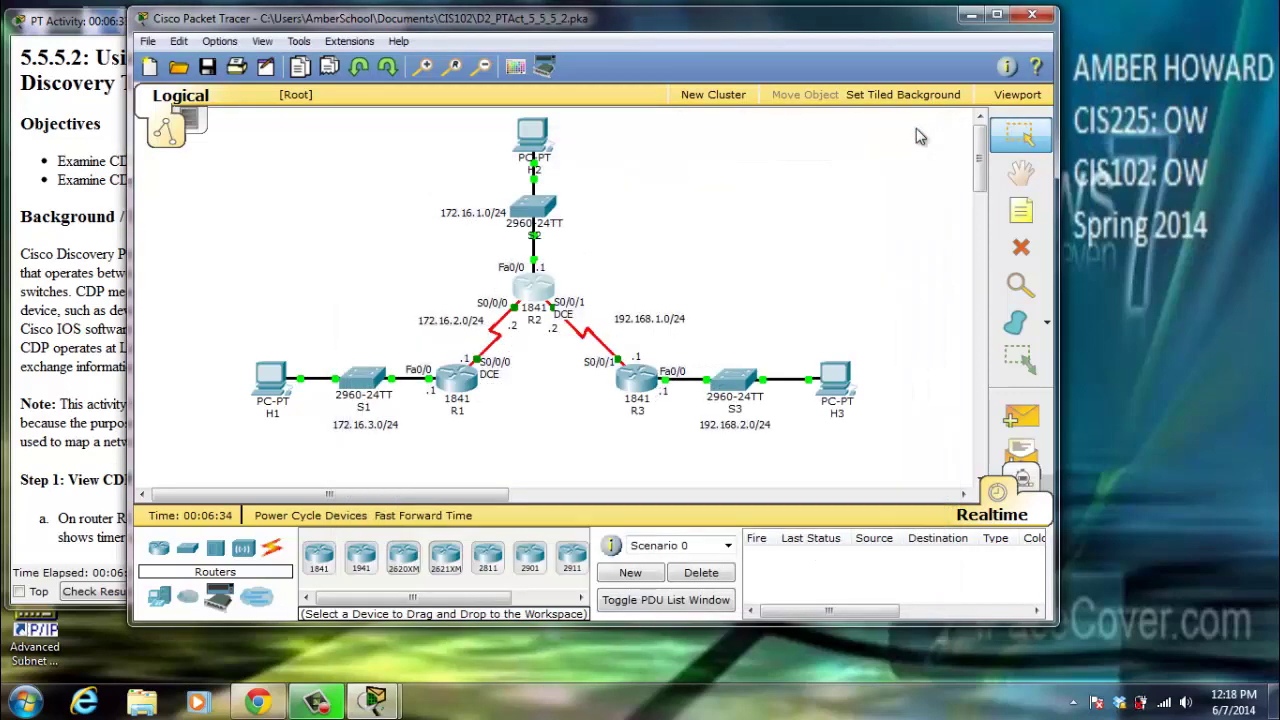
Run show cdp neighbors on R1 to check whether R2 is still listed, and close R1's window
{"action": "left_click", "coordinate": [457, 385]}
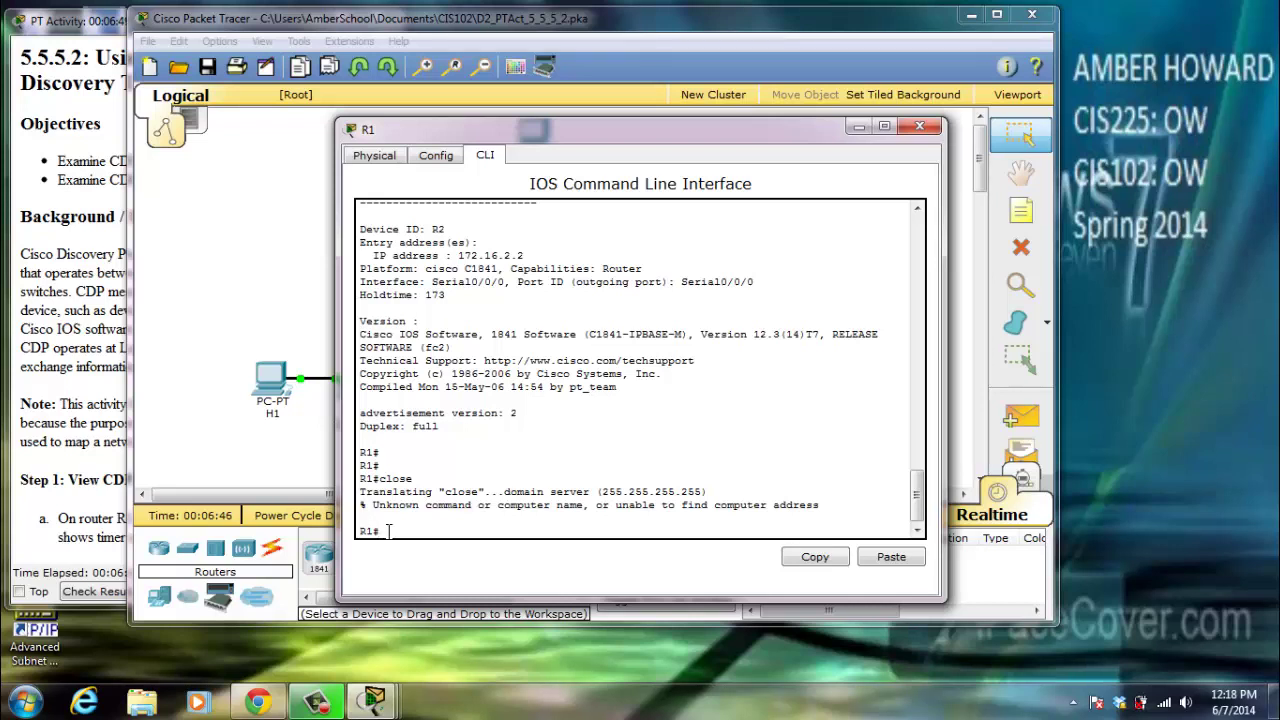
{"action": "type", "text": "c"}
{"action": "key", "text": "BackSpace"}
{"action": "key", "text": "BackSpace"}
{"action": "type", "text": "show cdp neighbors"}
{"action": "key", "text": "Return"}
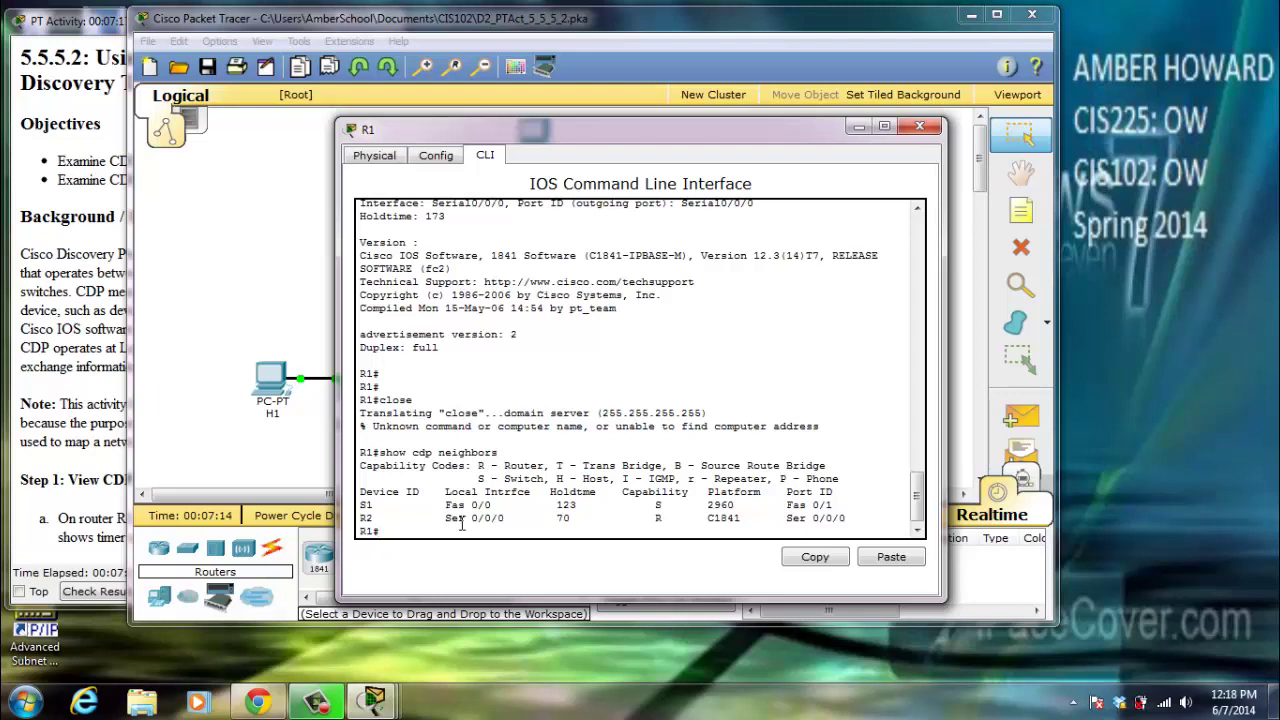
{"action": "left_click", "coordinate": [920, 126]}
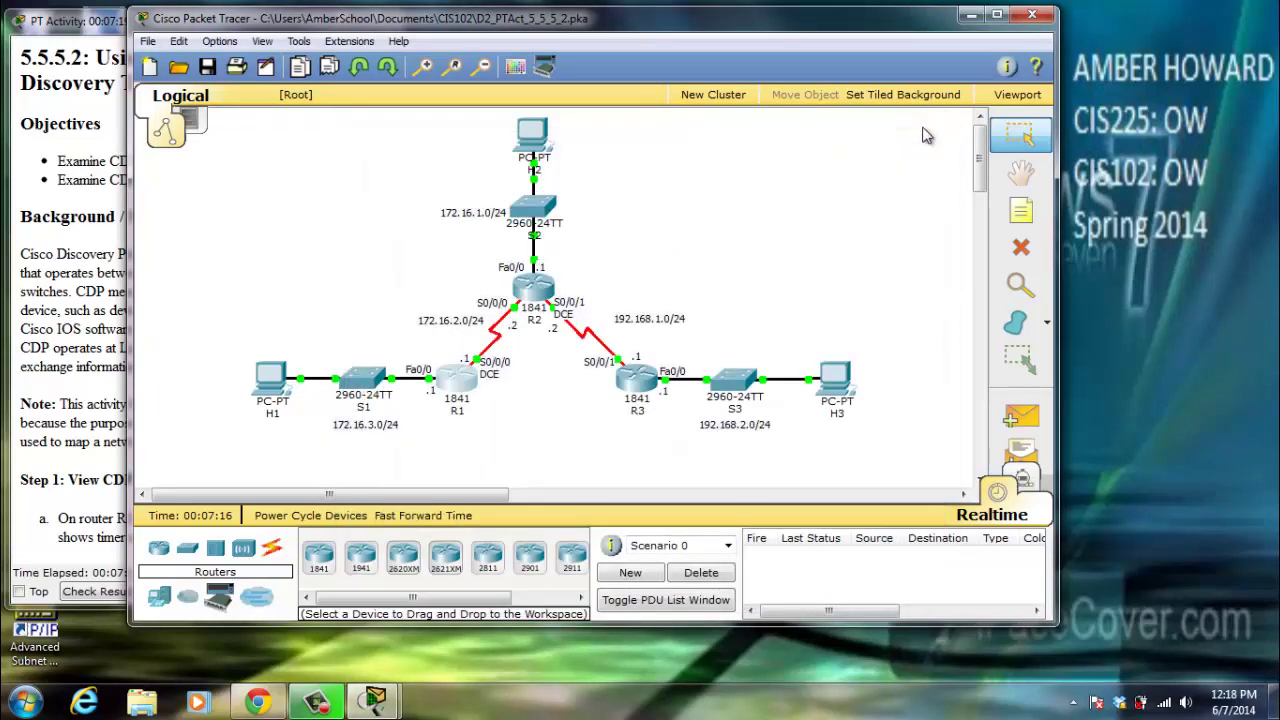
Re-enable CDP globally on R2 by running cdp run in global configuration mode
{"action": "left_click", "coordinate": [532, 290]}
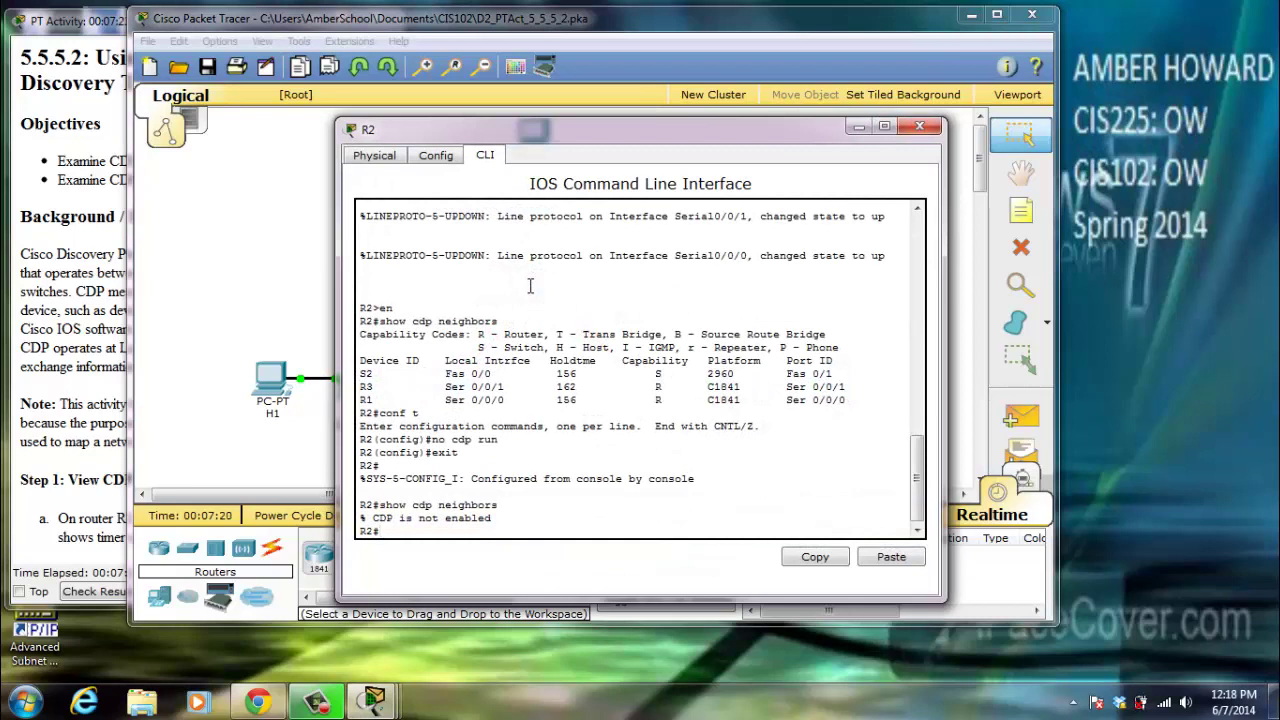
{"action": "type", "text": "conf t"}
{"action": "key", "text": "Return"}
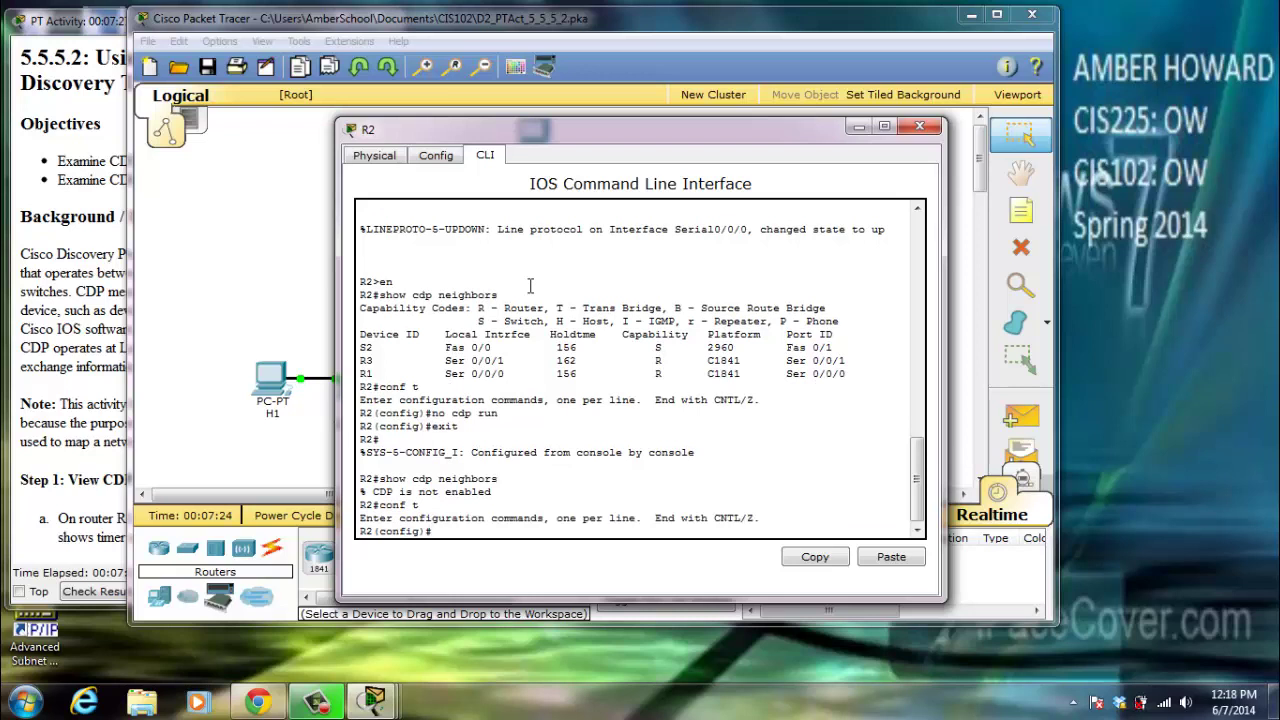
{"action": "type", "text": "cdp run"}
{"action": "key", "text": "Return"}
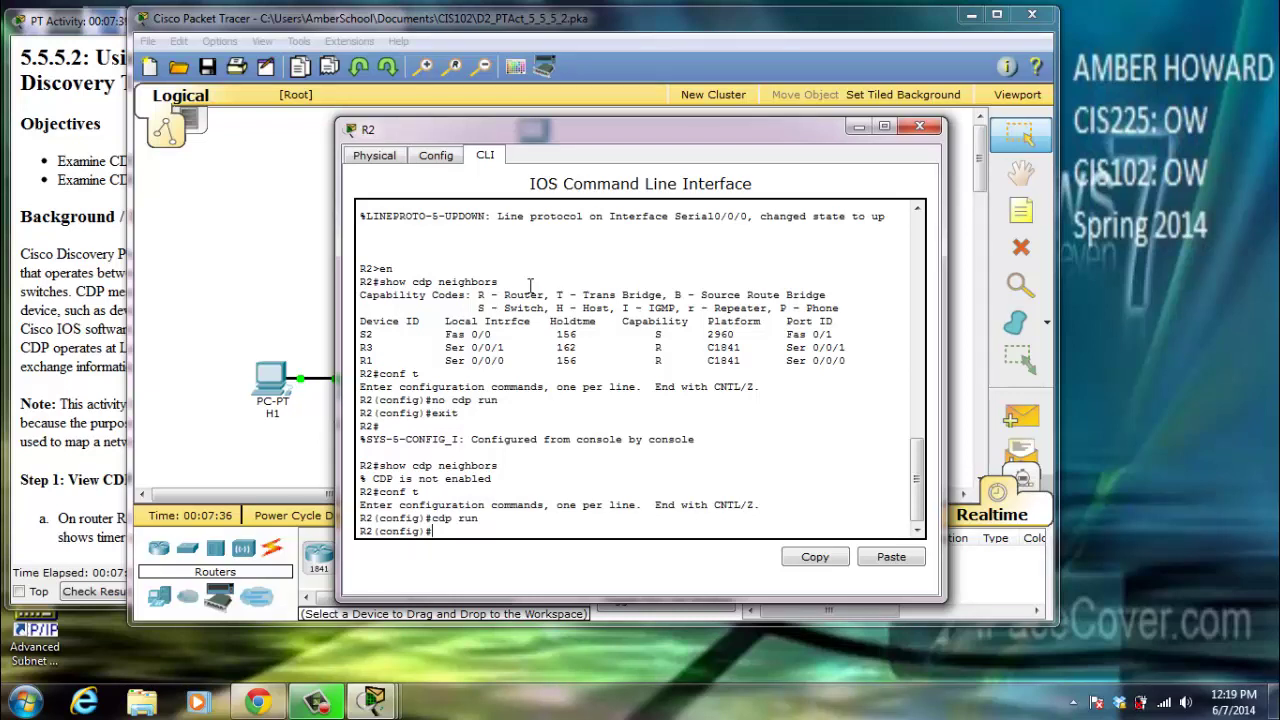
Leave global configuration mode on R2 and run show cdp neighbors to check its neighbor table
{"action": "type", "text": "exit"}
{"action": "key", "text": "Return"}
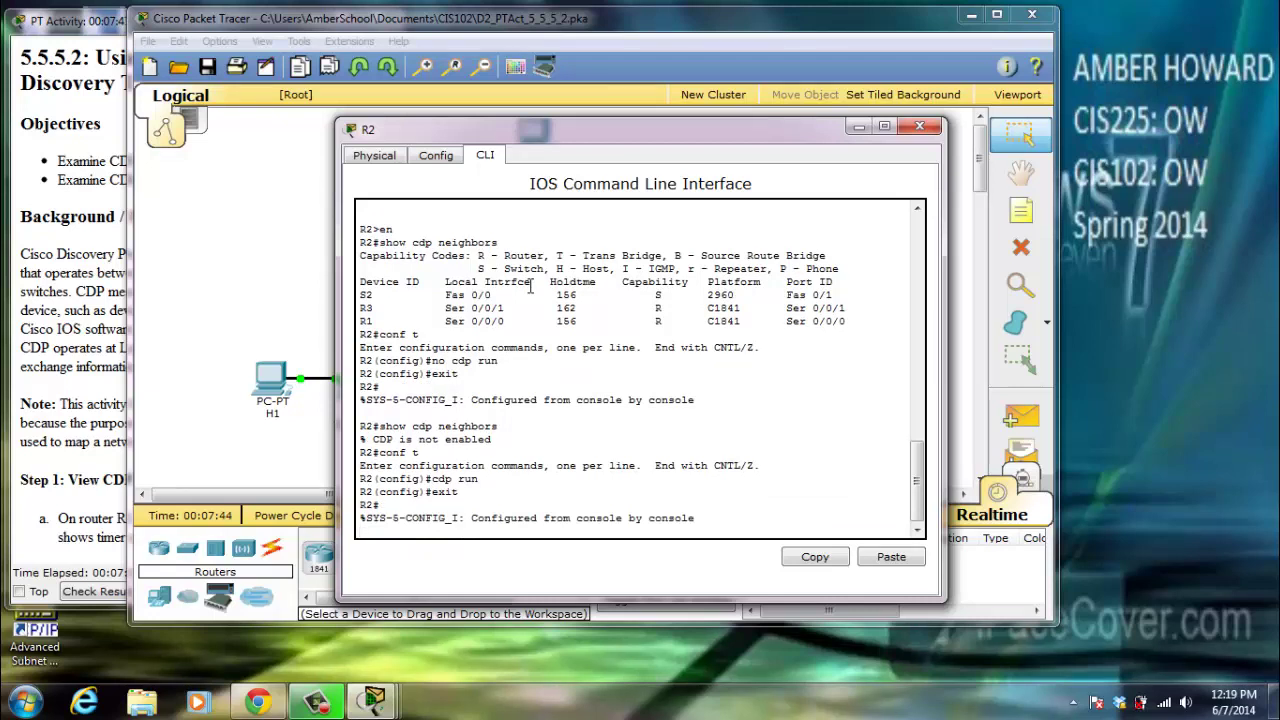
{"action": "key", "text": "Return"}
{"action": "type", "text": "show"}
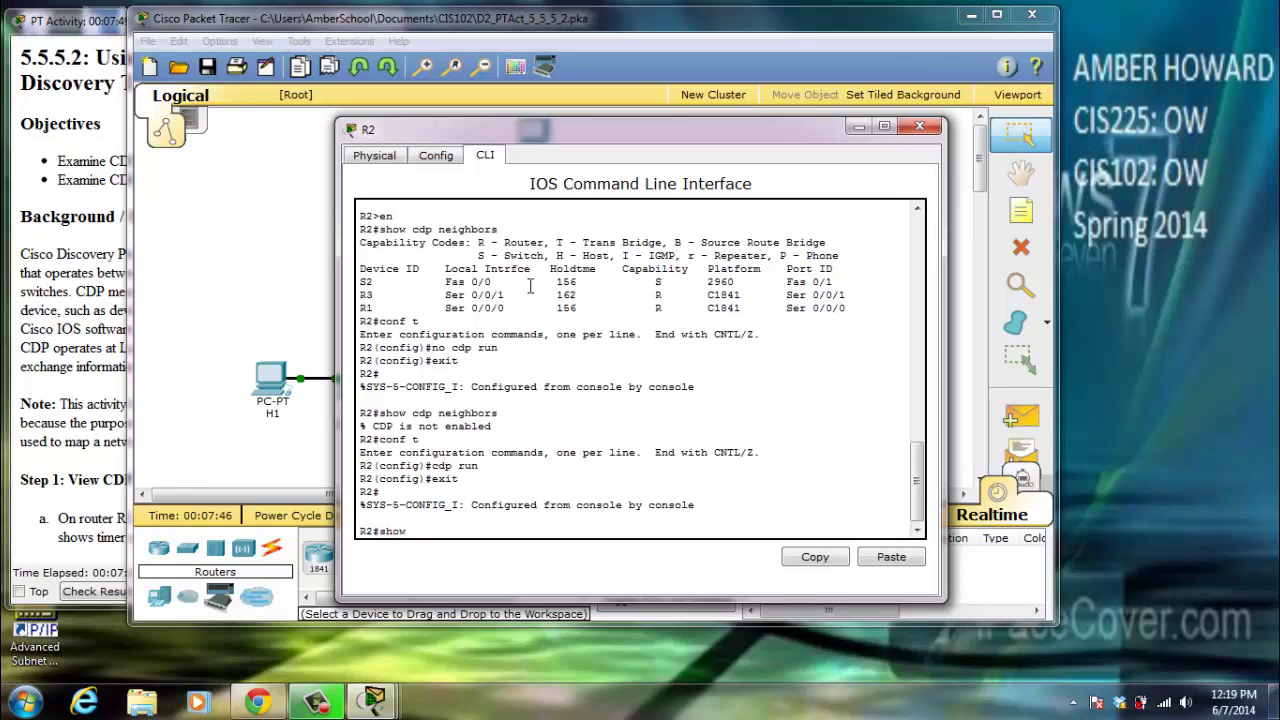
{"action": "type", "text": " cdp neighbors"}
{"action": "key", "text": "Return"}
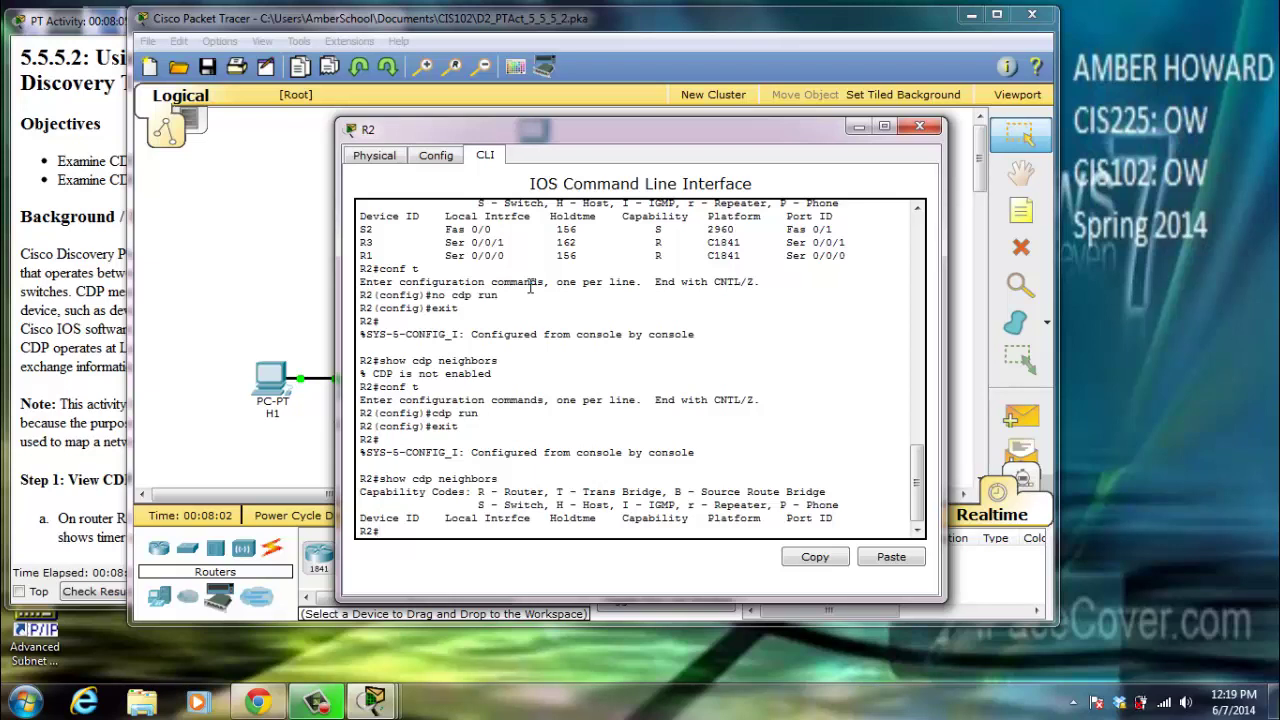
Disable CDP on R2's serial 0/0/1 interface with no cdp enable and exit interface configuration mode
{"action": "type", "text": "conf"}
{"action": "type", "text": "t"}
{"action": "key", "text": "Return"}
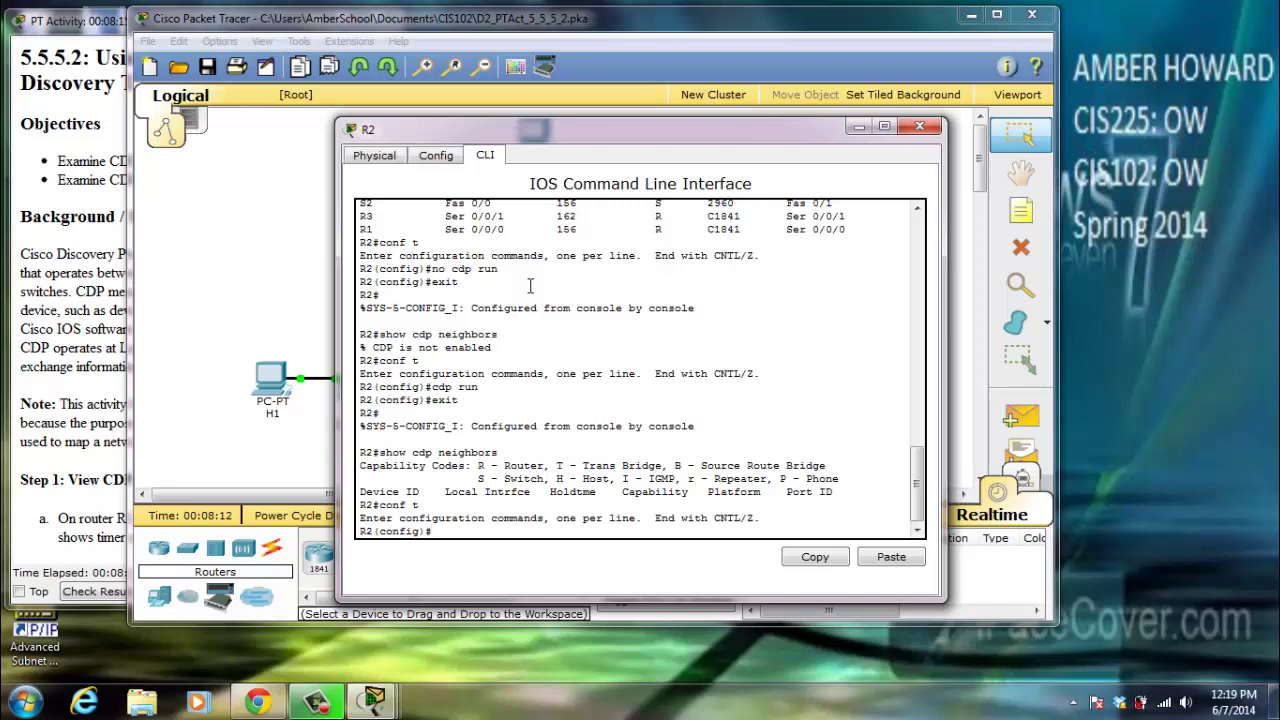
{"action": "type", "text": "interfac"}
{"action": "type", "text": "e serial"}
{"action": "type", "text": " -"}
{"action": "type", "text": "0/0/"}
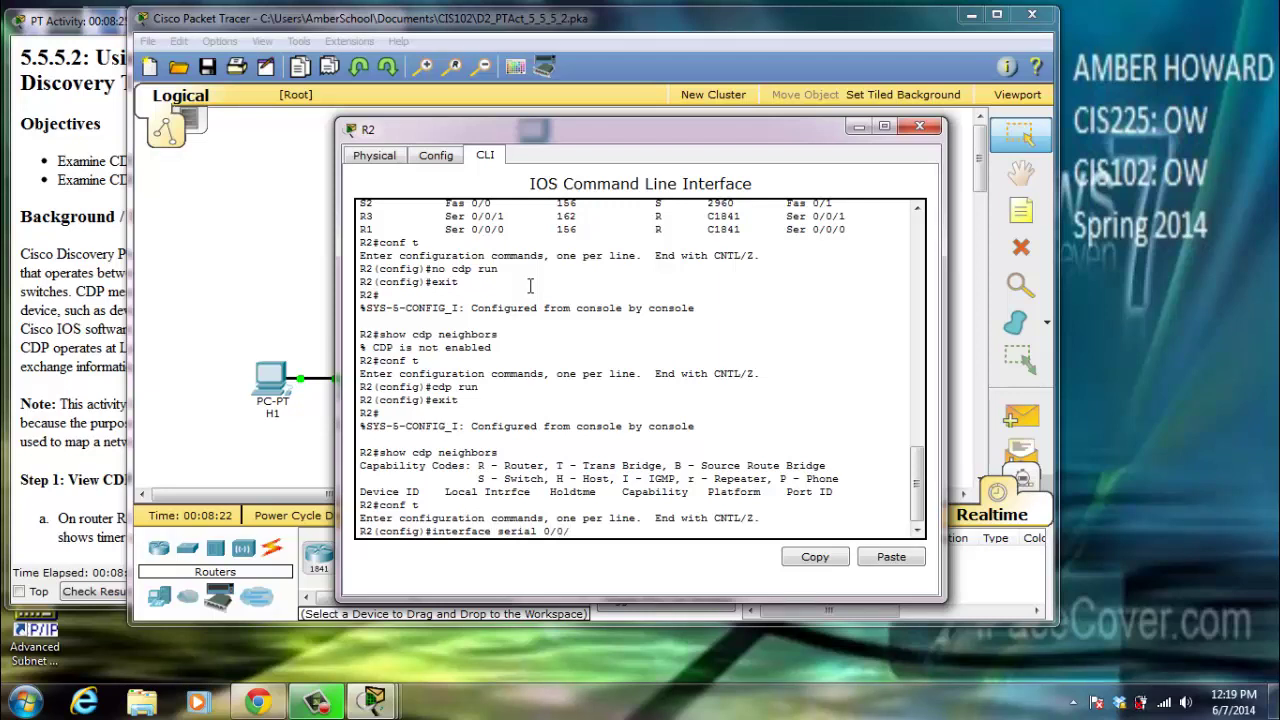
{"action": "type", "text": "0"}
{"action": "key", "text": "Return"}
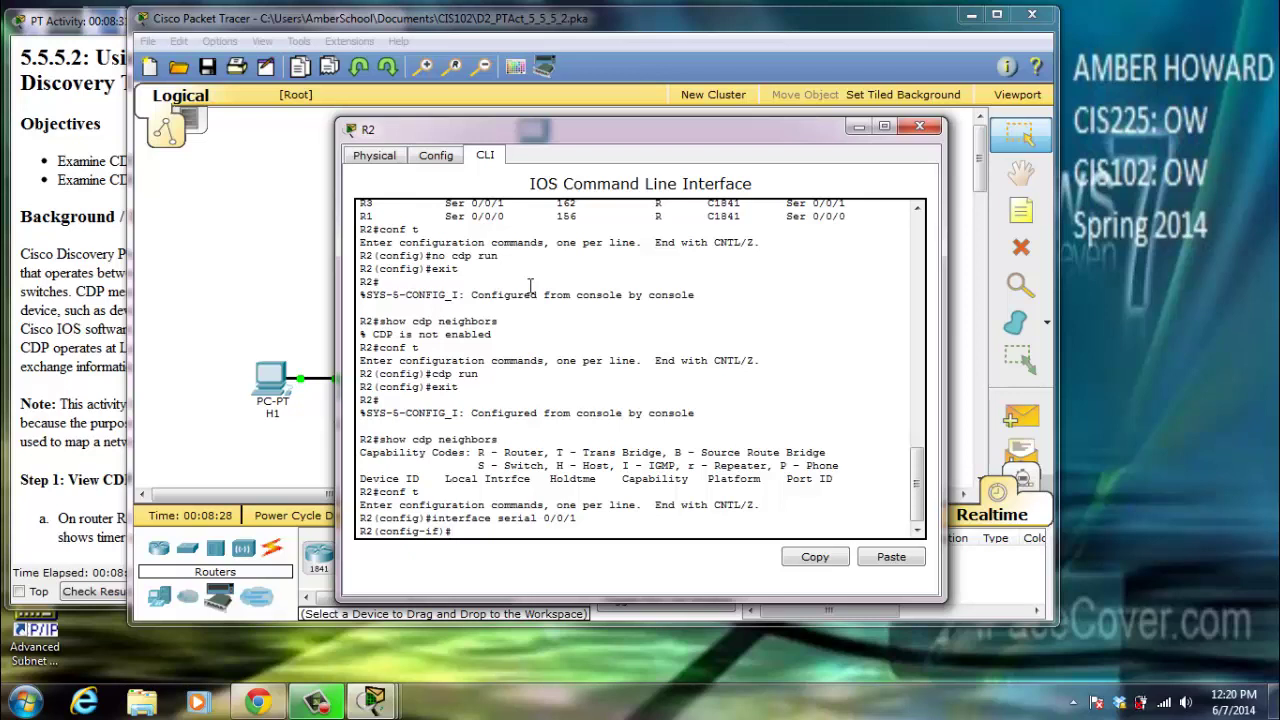
{"action": "type", "text": "no cdp enable"}
{"action": "key", "text": "Return"}
{"action": "type", "text": "exit"}
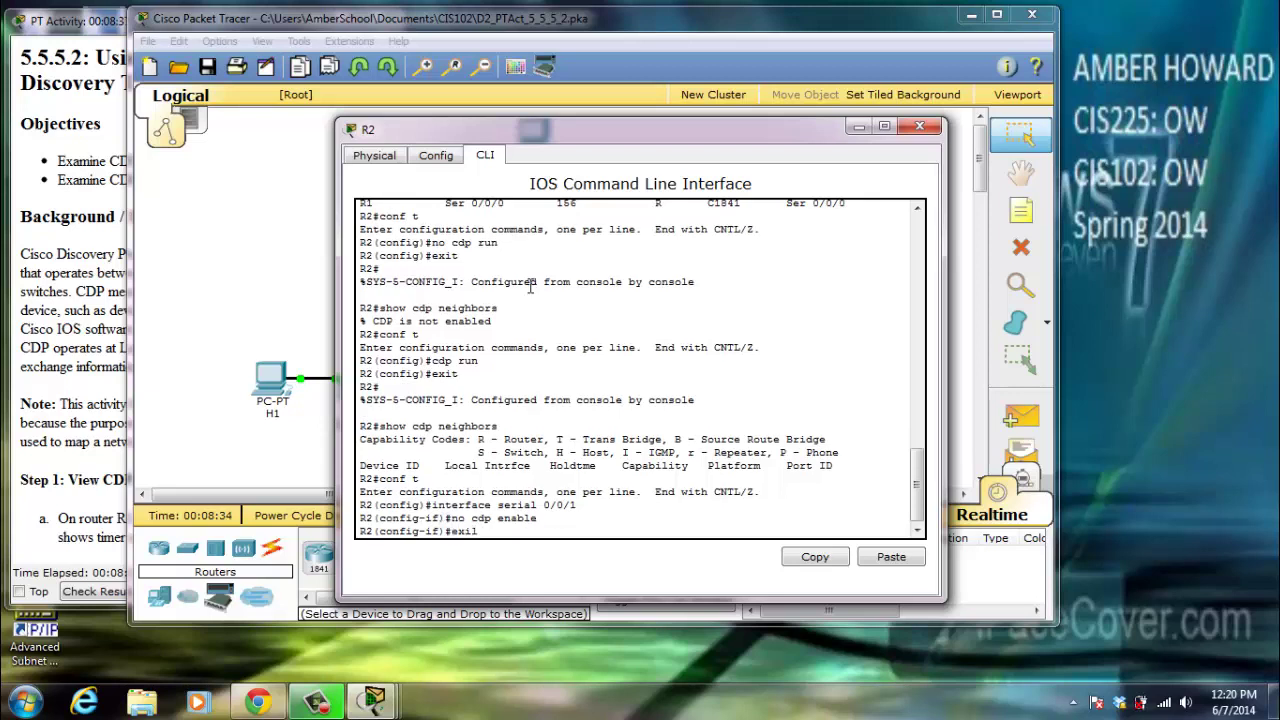
{"action": "key", "text": "Return"}
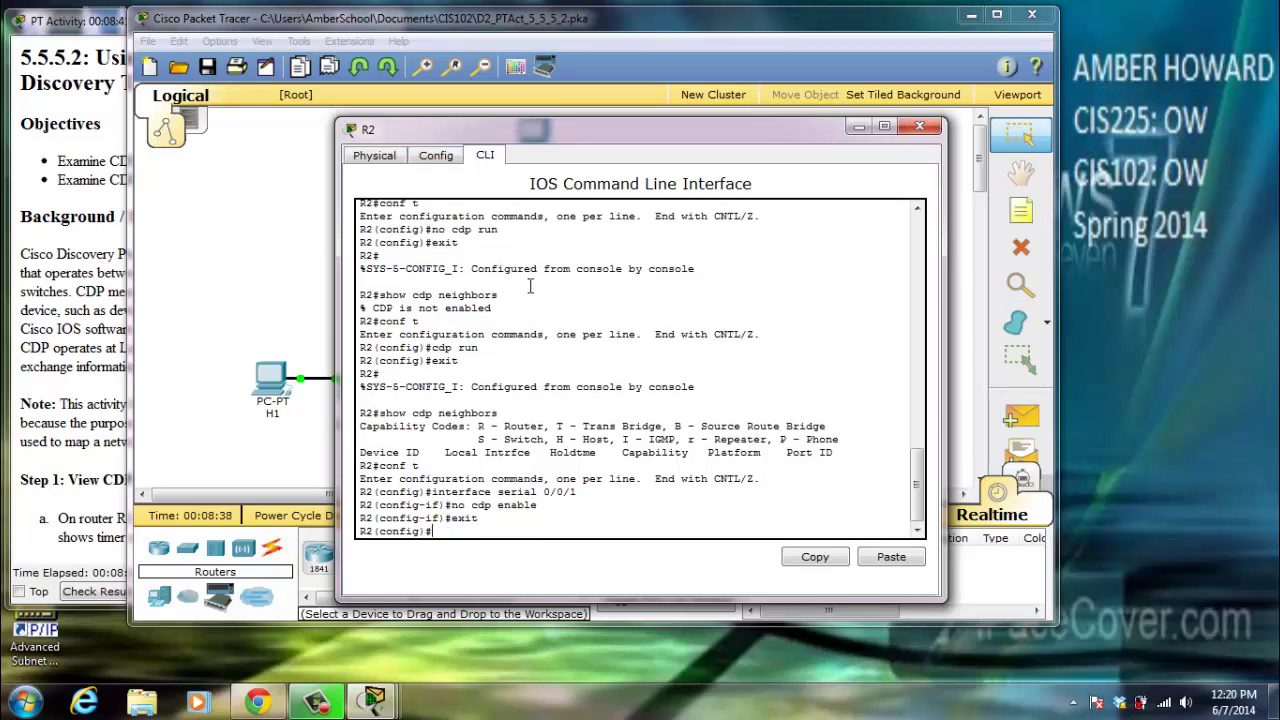
Return R2 to privileged mode and run show cdp neighbors to check the effect of disabling CDP on serial 0/0/1
{"action": "type", "text": "show cdp neighbors"}
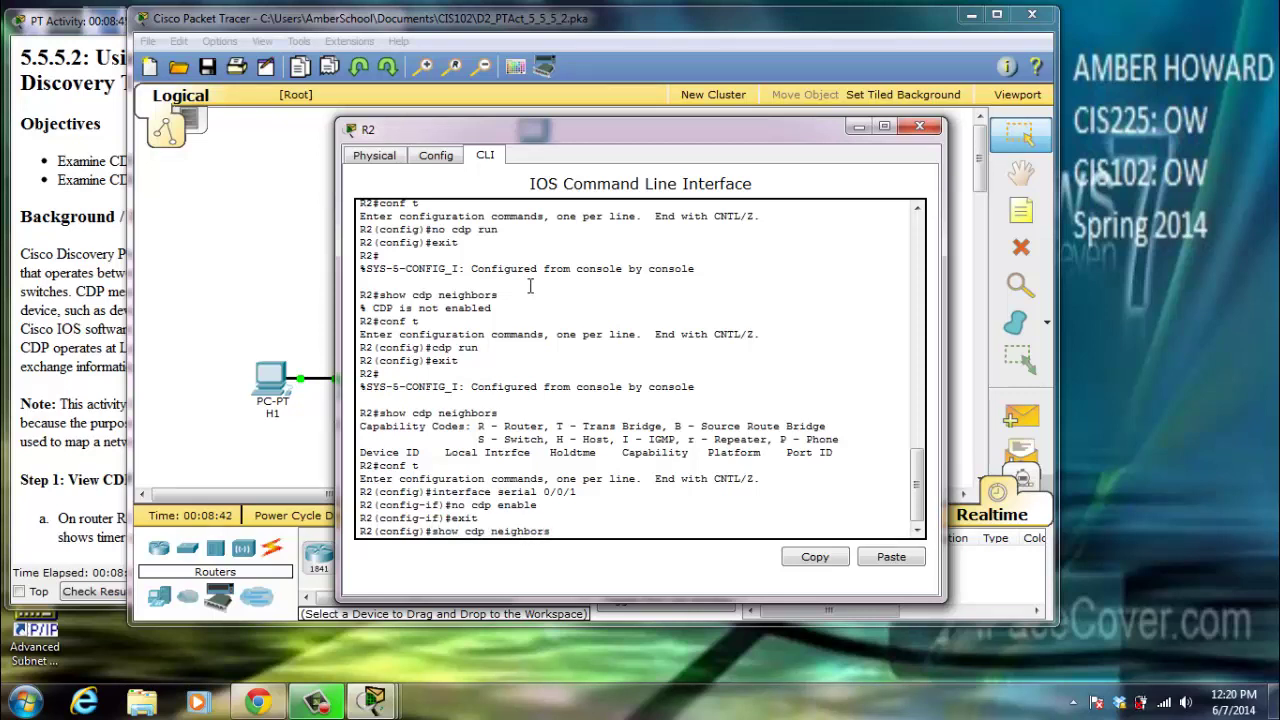
{"action": "key", "text": "Return"}
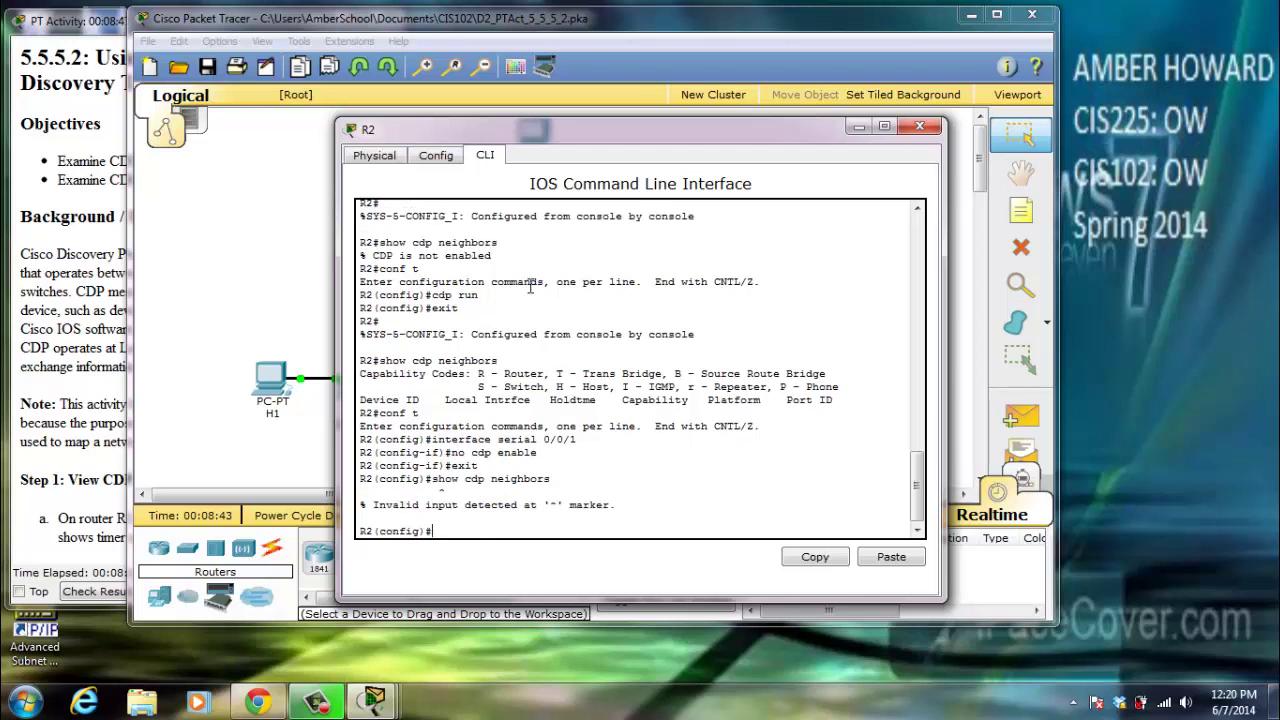
{"action": "type", "text": "show"}
{"action": "key", "text": "BackSpace"}
{"action": "key", "text": "BackSpace"}
{"action": "key", "text": "BackSpace"}
{"action": "key", "text": "BackSpace"}
{"action": "type", "text": "exit"}
{"action": "key", "text": "Return"}
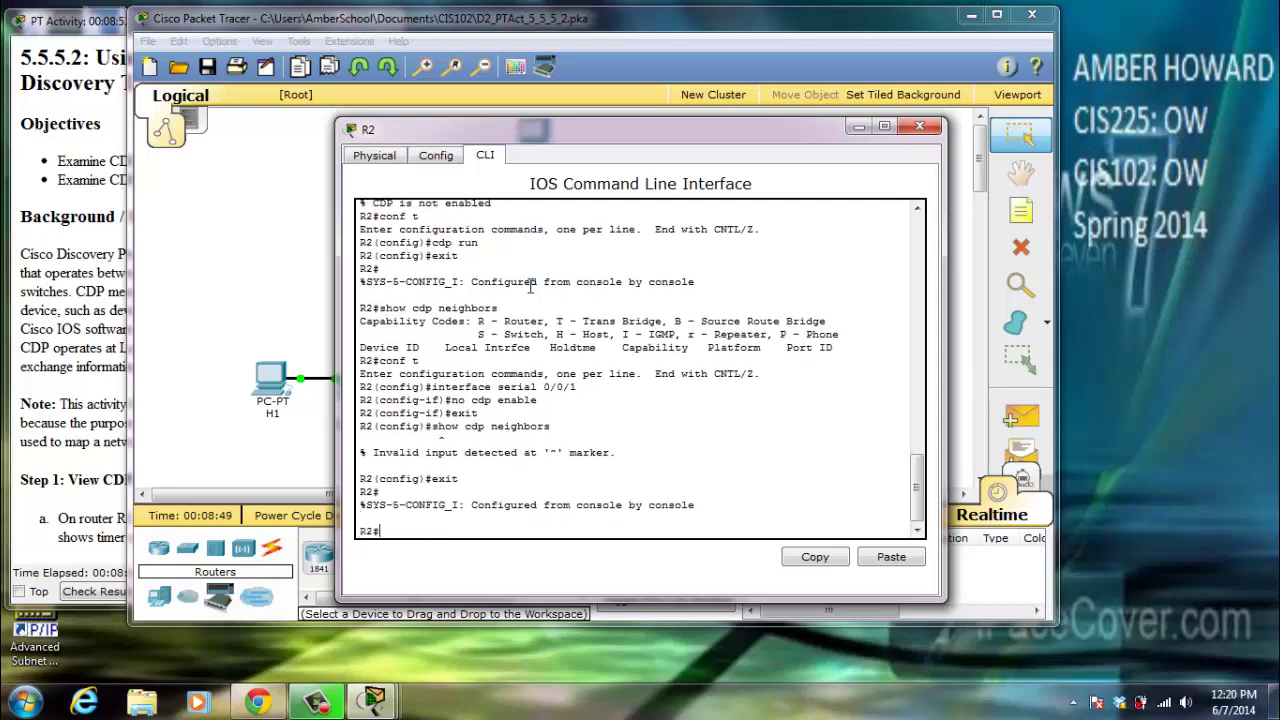
{"action": "type", "text": "show cdp neighbors"}
{"action": "key", "text": "Return"}
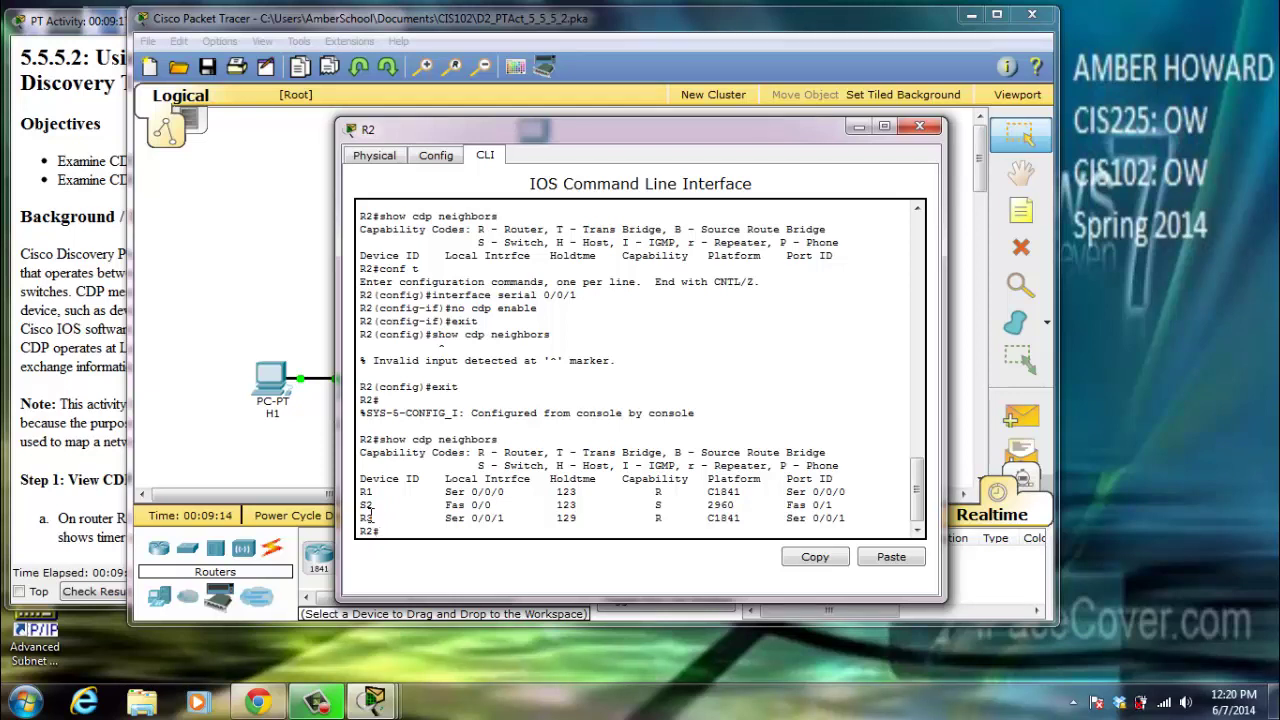
Re-enable CDP on R2's serial 0/0/1 interface with cdp enable from configuration mode and exit interface configuration mode
{"action": "type", "text": "conf"}
{"action": "type", "text": " t"}
{"action": "type", "text": " interfa"}
{"action": "type", "text": "ce"}
{"action": "key", "text": "BackSpace"}
{"action": "key", "text": "BackSpace"}
{"action": "key", "text": "BackSpace"}
{"action": "key", "text": "BackSpace"}
{"action": "key", "text": "BackSpace"}
{"action": "key", "text": "BackSpace"}
{"action": "key", "text": "BackSpace"}
{"action": "key", "text": "BackSpace"}
{"action": "key", "text": "BackSpace"}
{"action": "key", "text": "BackSpace"}
{"action": "key", "text": "Return"}
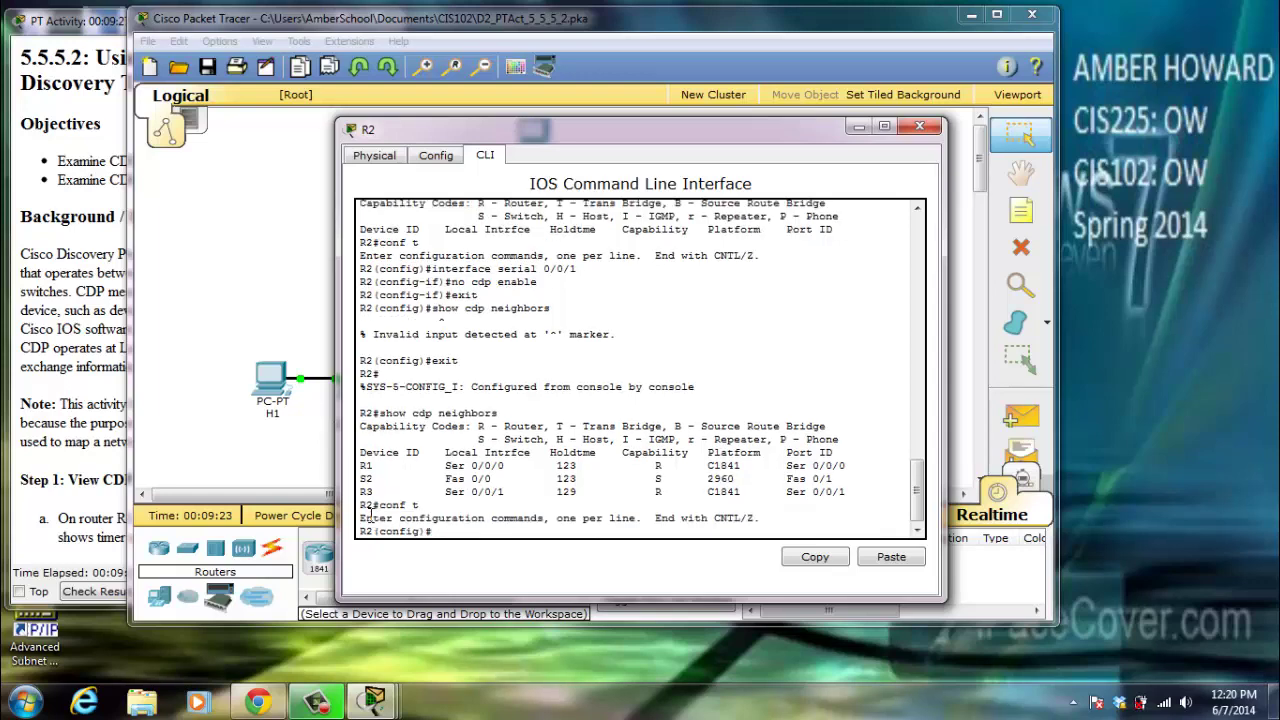
{"action": "type", "text": "interface serial 0/0/"}
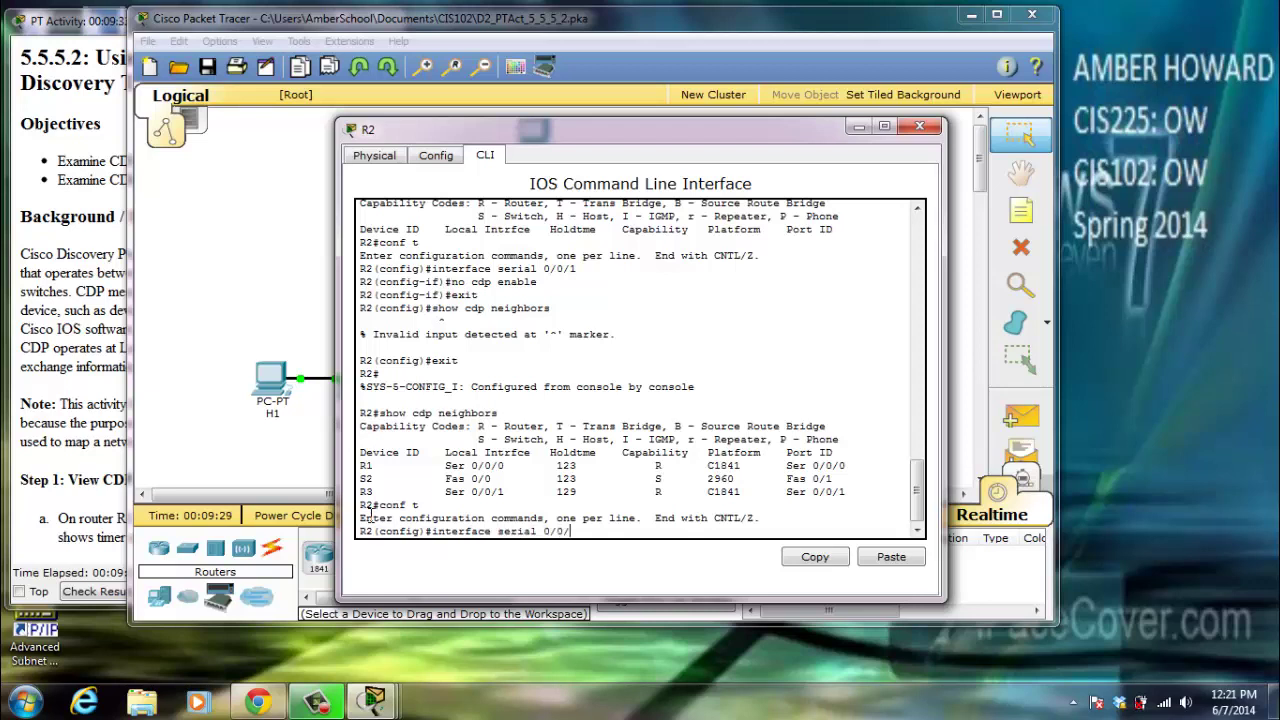
{"action": "type", "text": "1"}
{"action": "key", "text": "Return"}
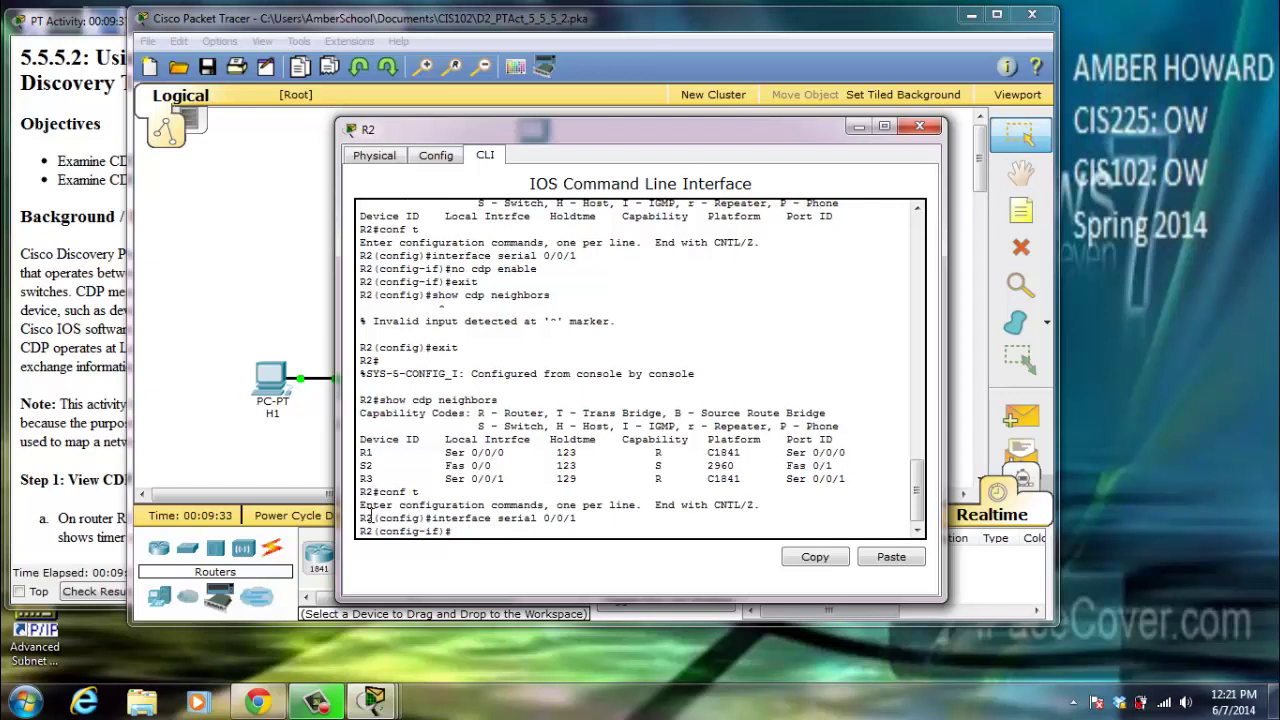
{"action": "type", "text": "cdp enable"}
{"action": "key", "text": "Return"}
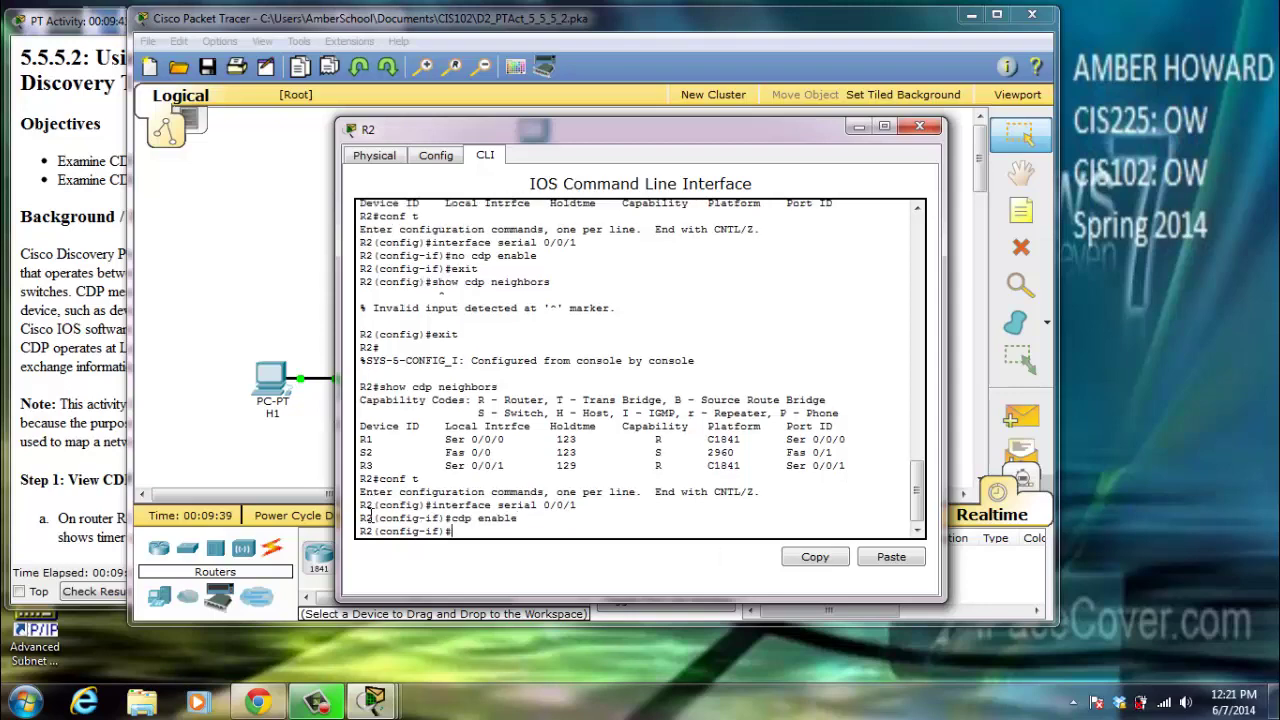
{"action": "type", "text": "exit"}
{"action": "key", "text": "Return"}
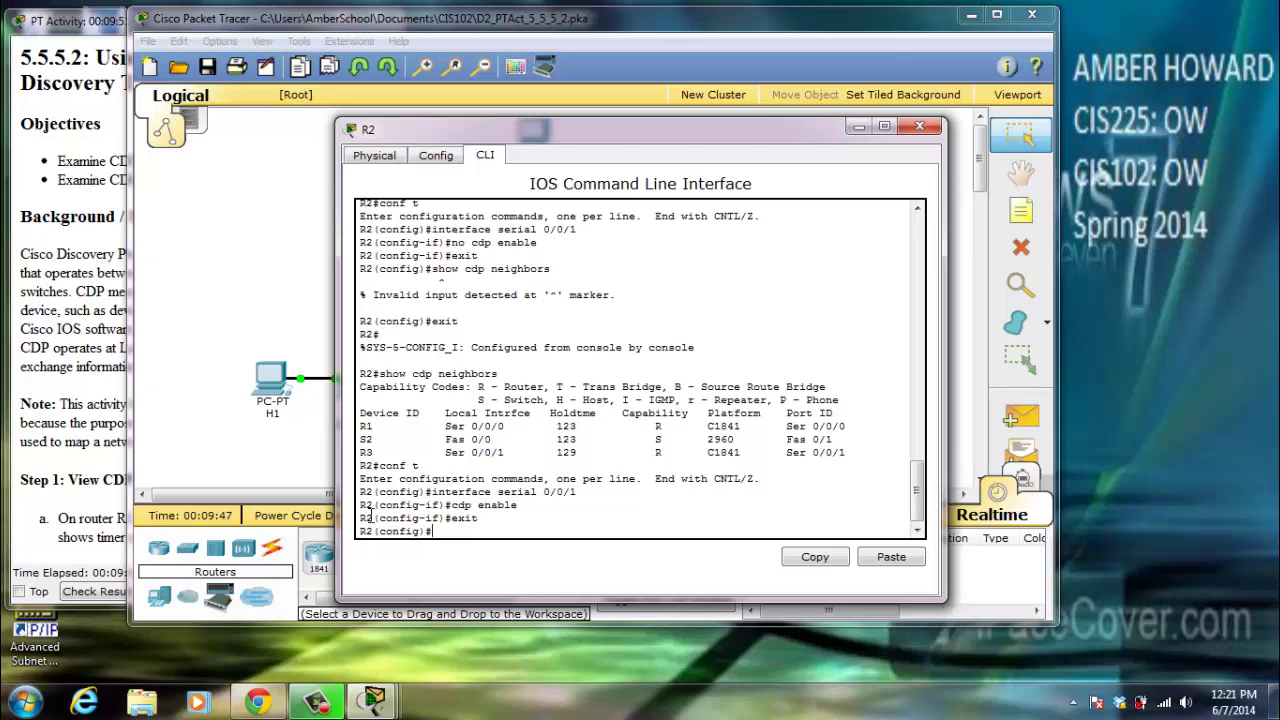
Exit to privileged mode on R2 and run show cdp neighbors to check the table with CDP re-enabled on serial 0/0/1
{"action": "type", "text": "show cdp neighbors"}
{"action": "key", "text": "Return"}
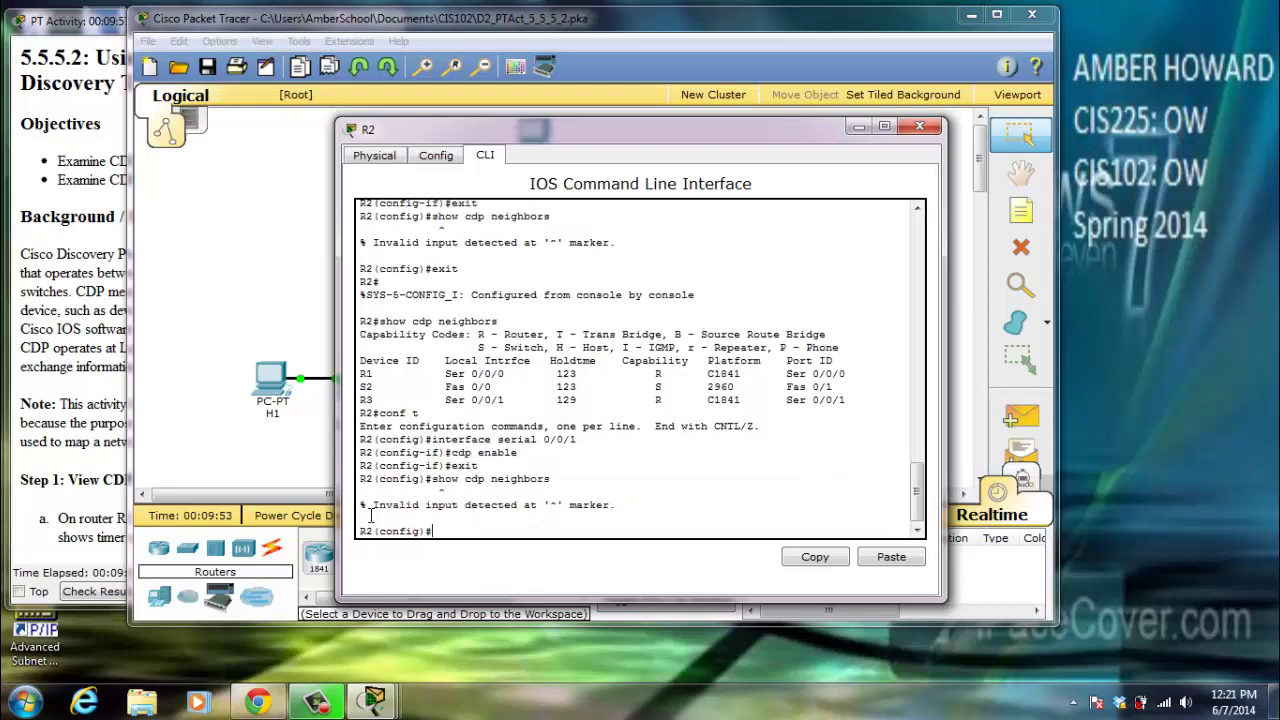
{"action": "type", "text": "exit"}
{"action": "key", "text": "Return"}
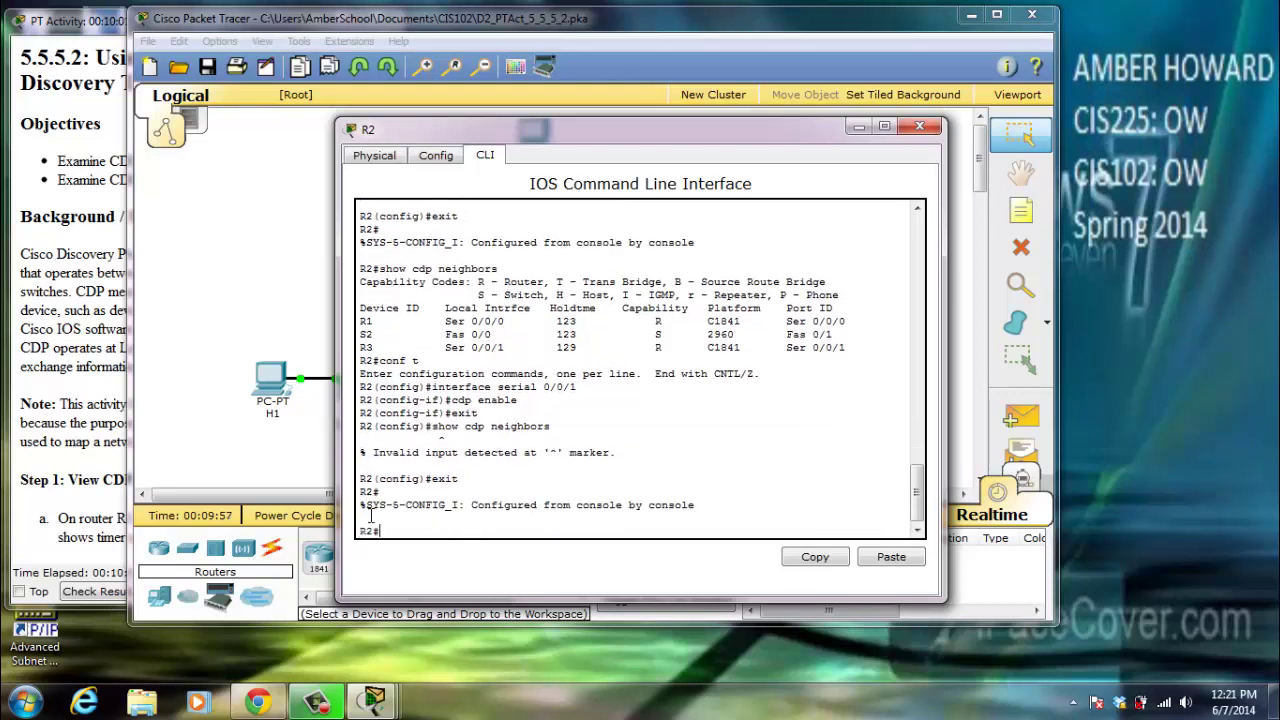
{"action": "type", "text": "show cdp neighbor"}
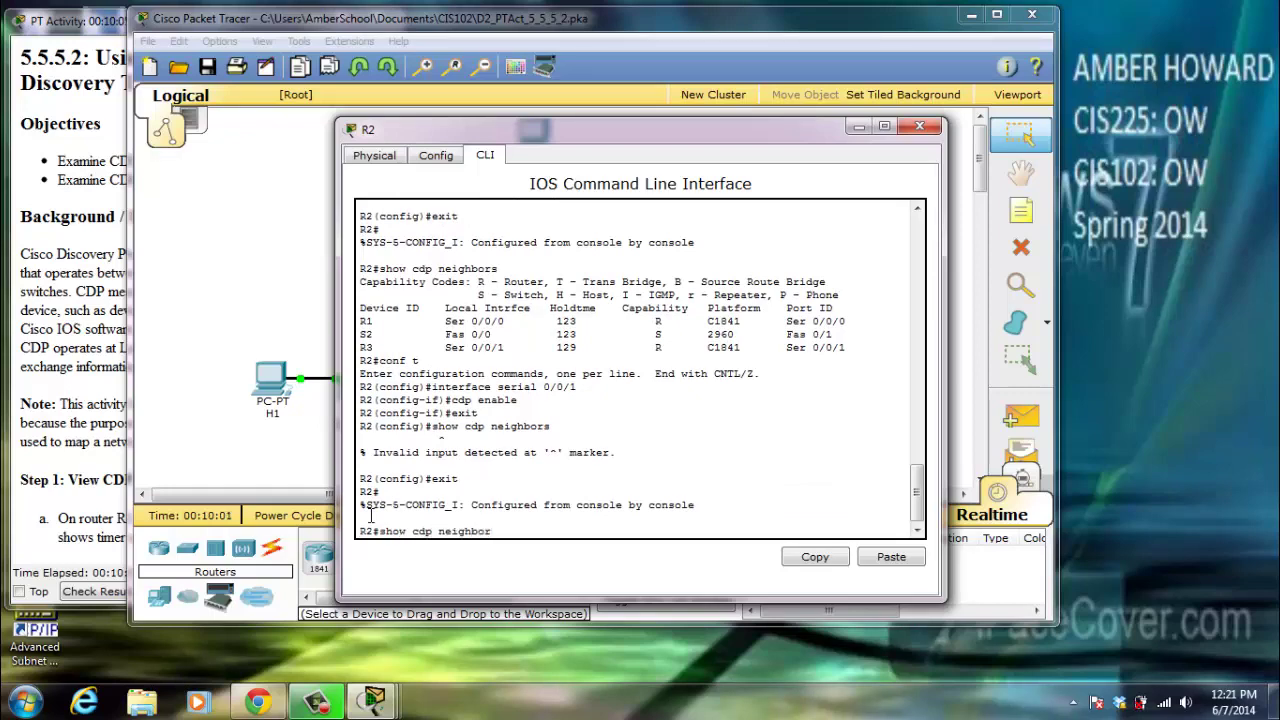
{"action": "type", "text": "s"}
{"action": "key", "text": "Return"}
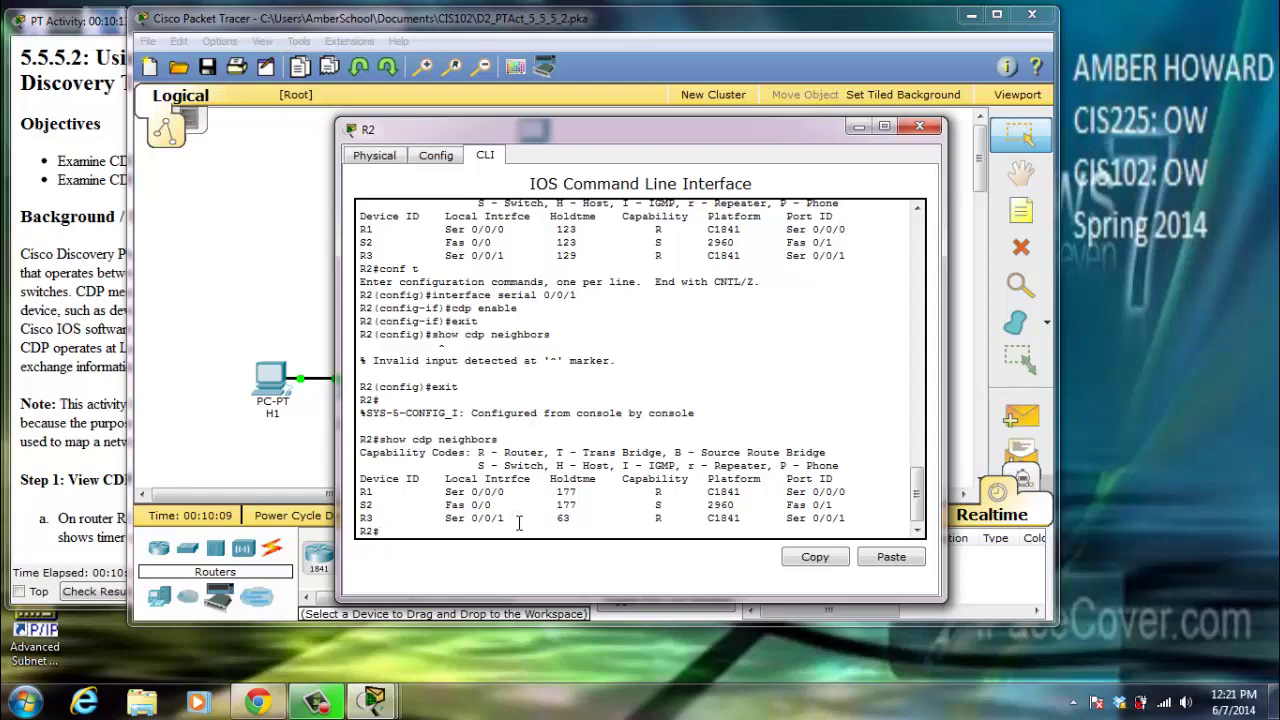
Close R2's window and bring the 5.5.5.2 activity instructions to the front
{"action": "left_click", "coordinate": [922, 128]}
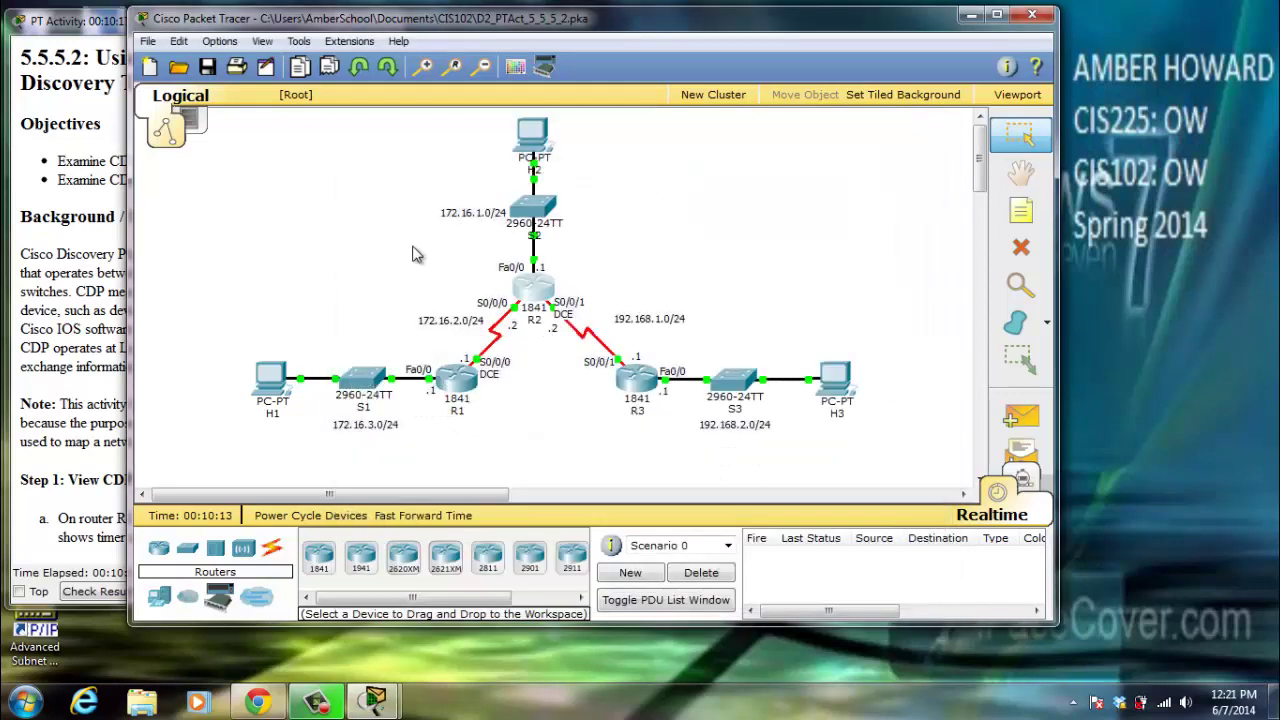
{"action": "left_click", "coordinate": [102, 32]}
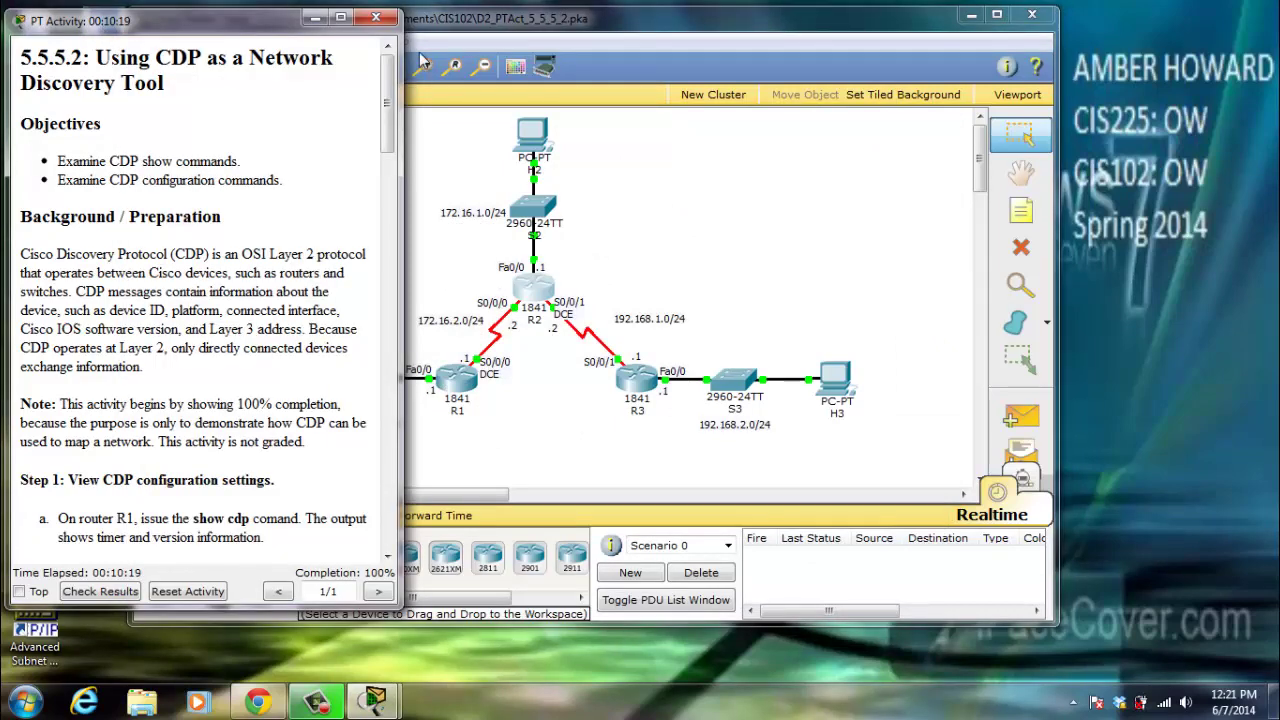